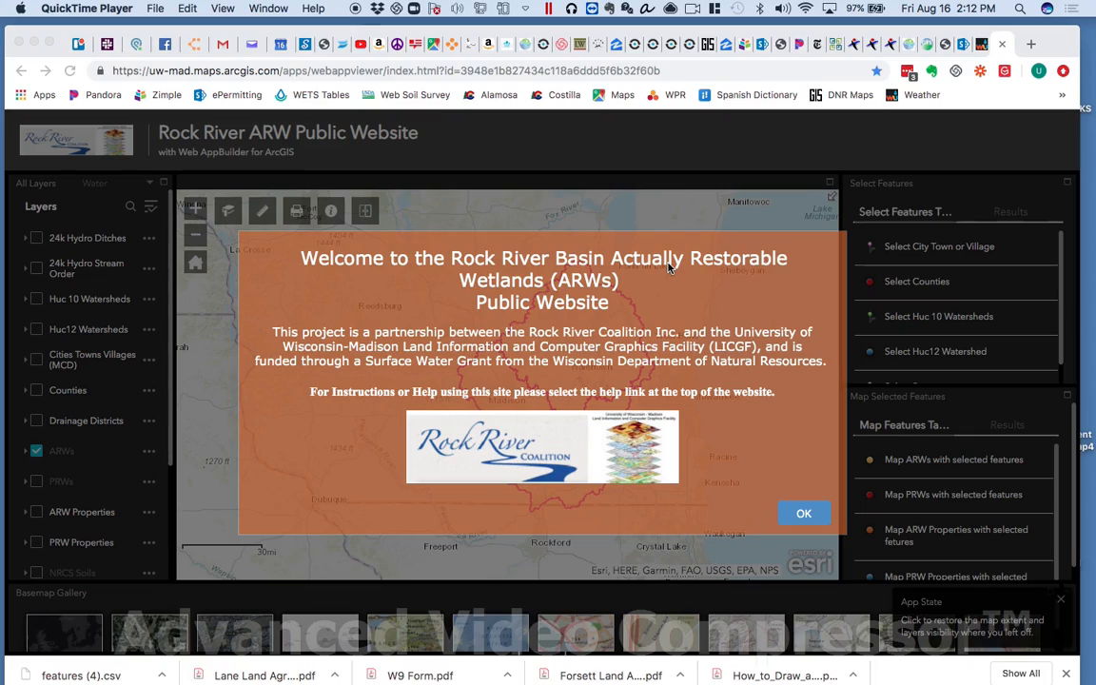
Step: Dismiss the welcome message and bring the Rock River Basin outline closer on the map
click(811, 514)
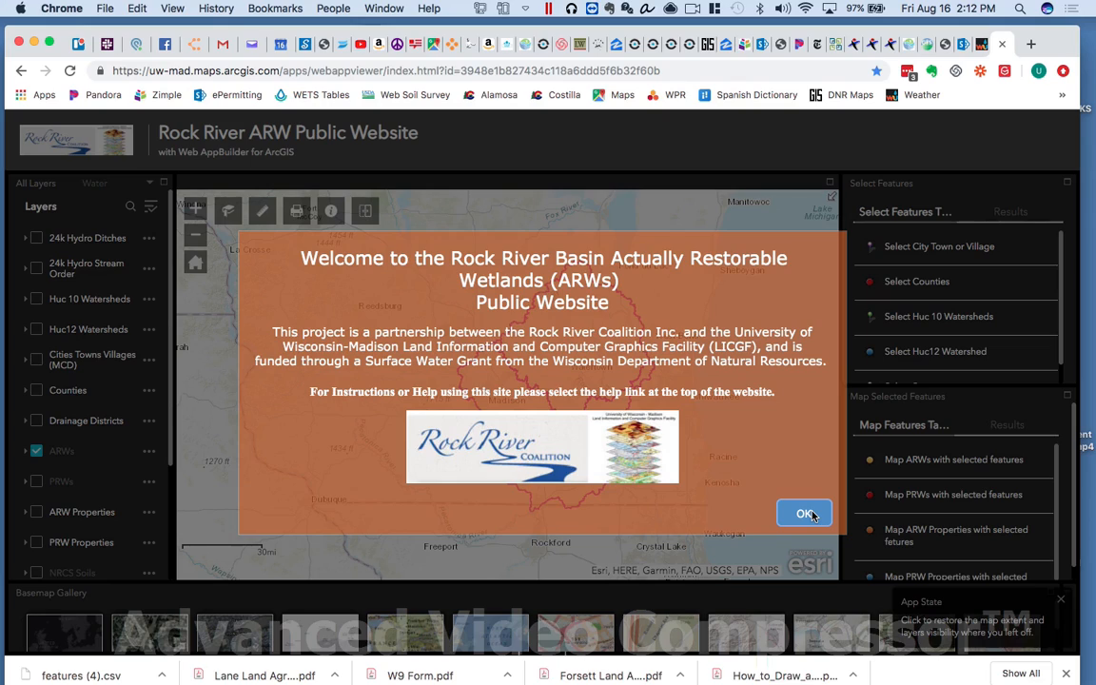
click(811, 515)
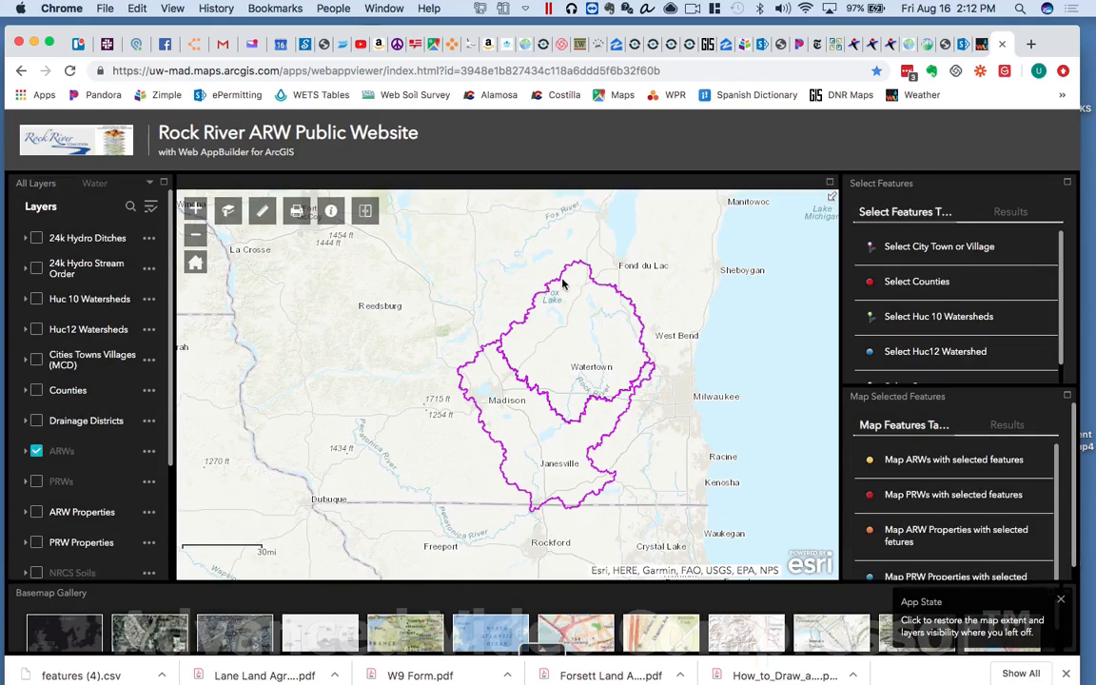
click(195, 209)
drag(707, 416, 655, 414)
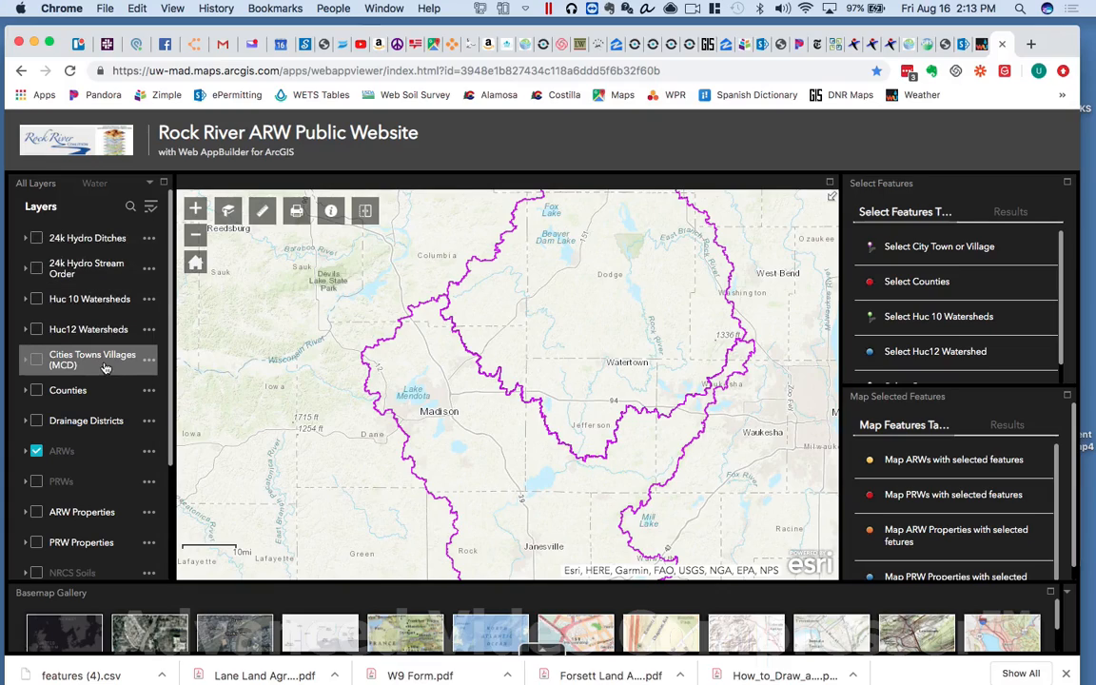
Step: Review the map layer list through to the World Topographic Map entry, switching off the ARWs layer
scroll(104, 369, down, 1)
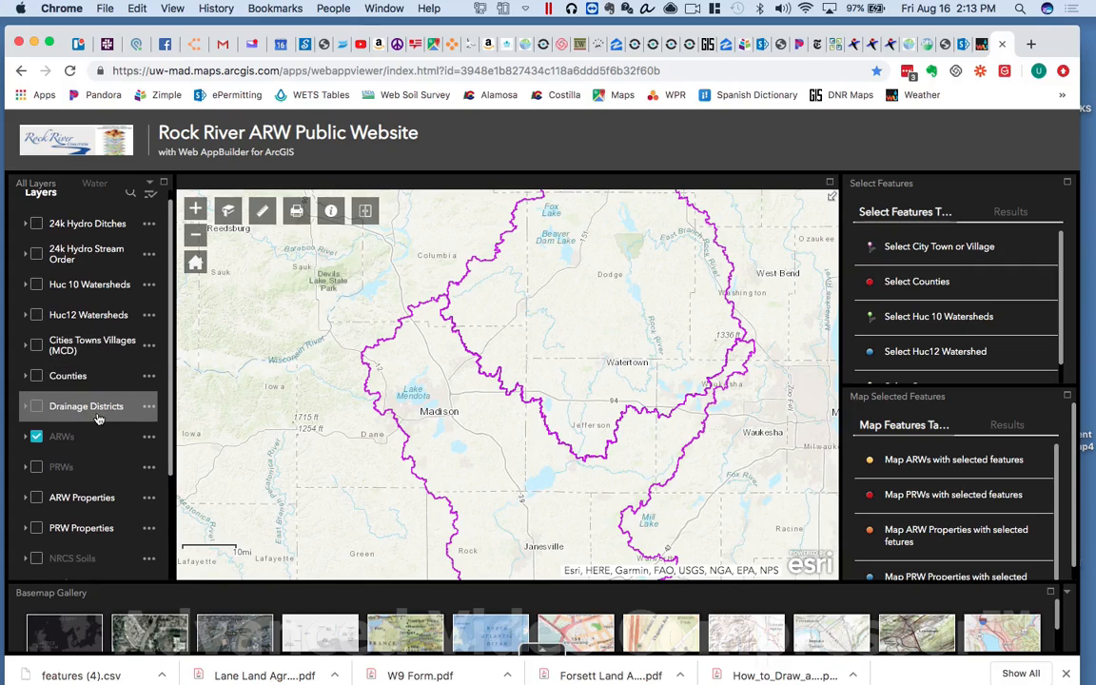
scroll(92, 438, down, 3)
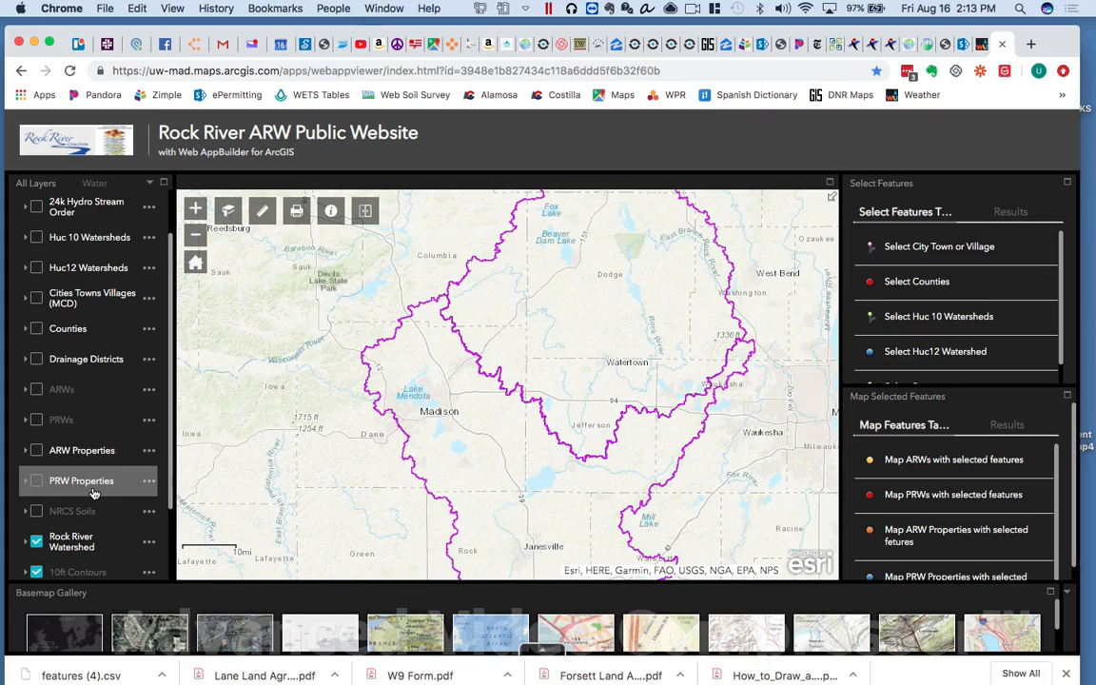
scroll(94, 493, down, 2)
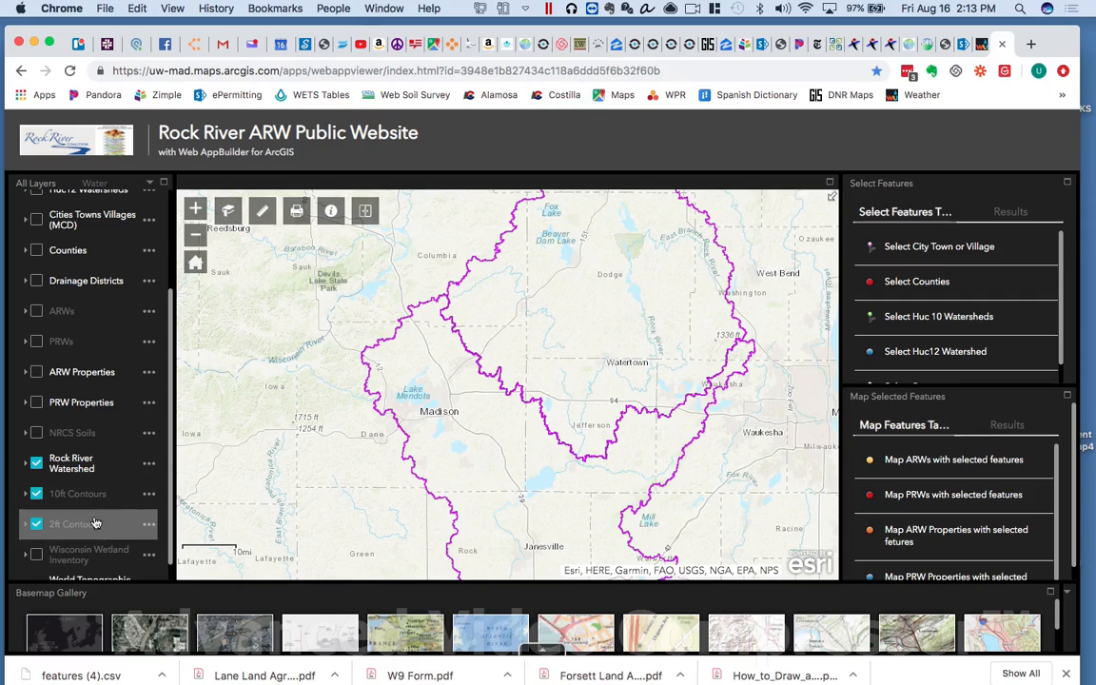
scroll(95, 523, down, 1)
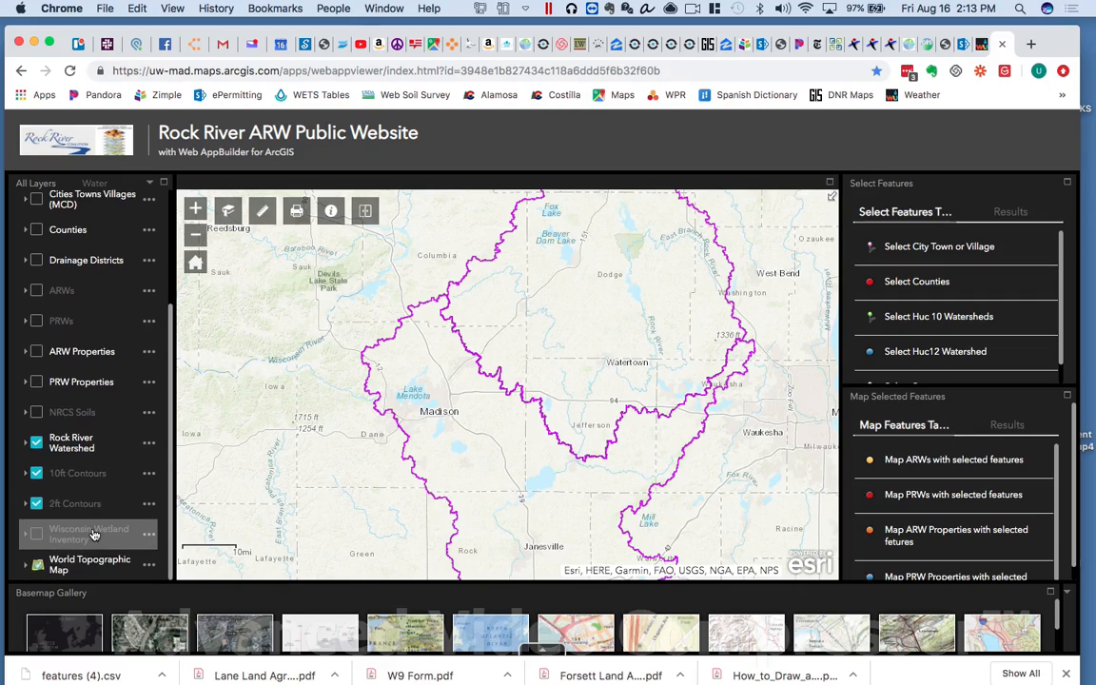
Step: Show the ARWs and PRWs layers on the map around the Village of Marshall and Goose Lake Wildlife Area
click(195, 217)
click(195, 209)
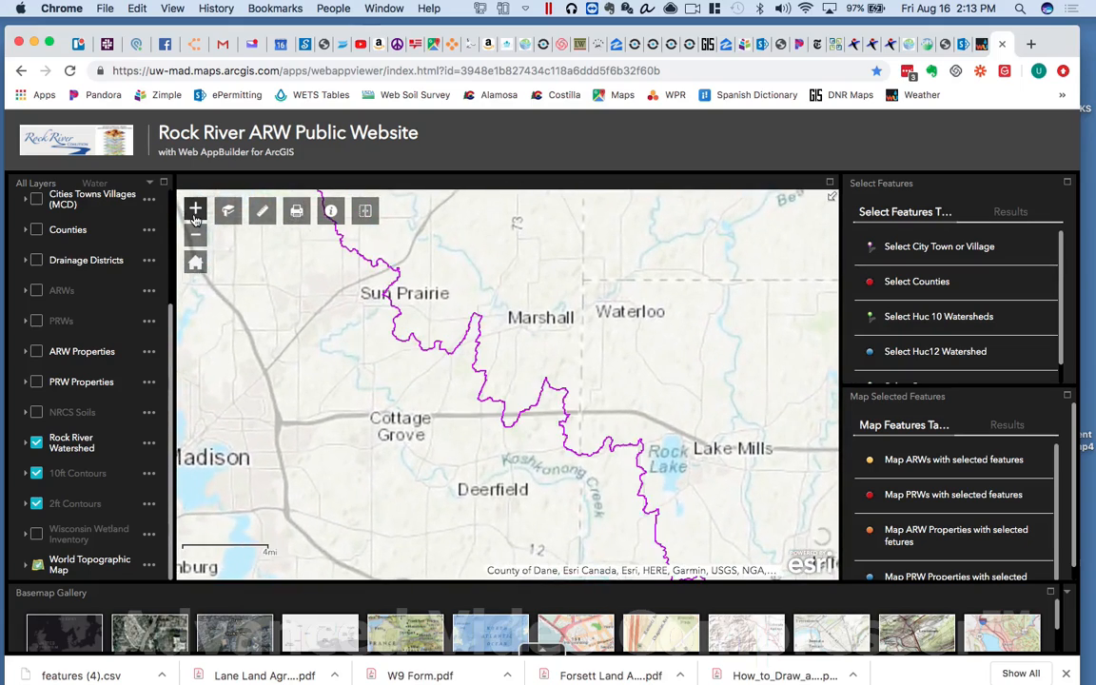
click(195, 210)
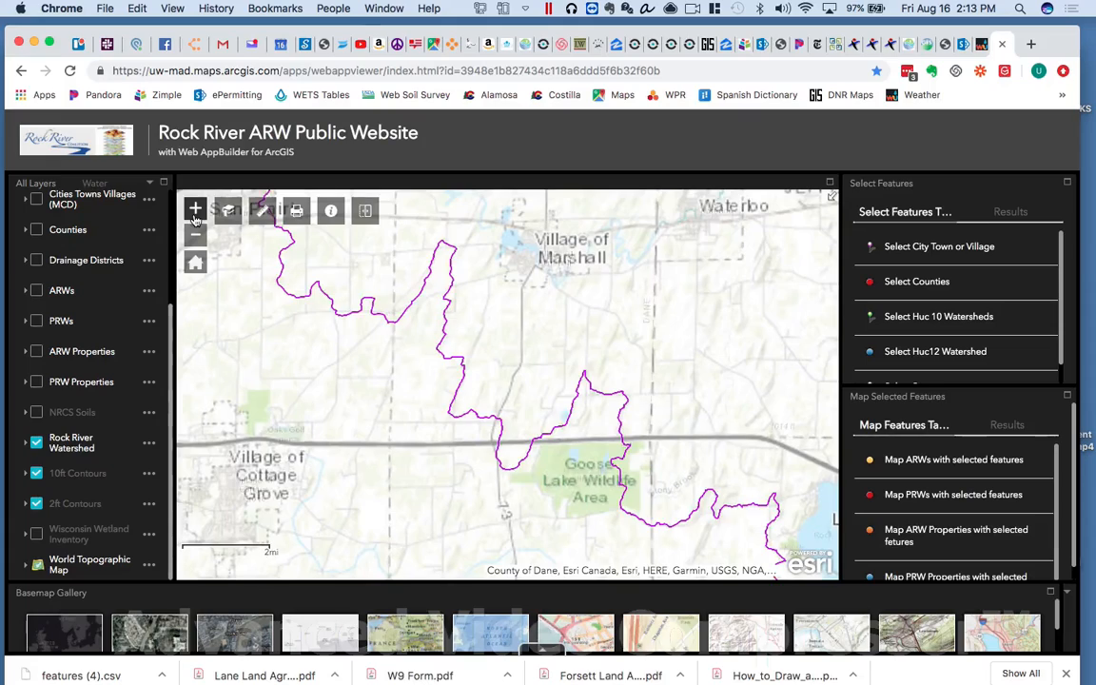
click(36, 291)
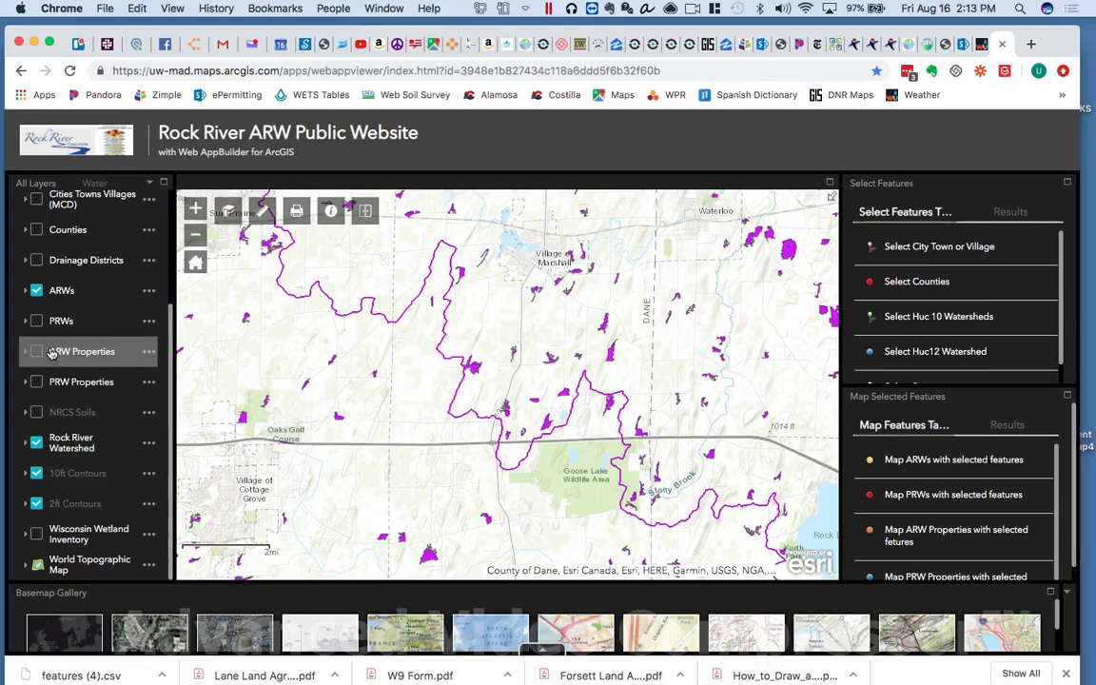
click(36, 322)
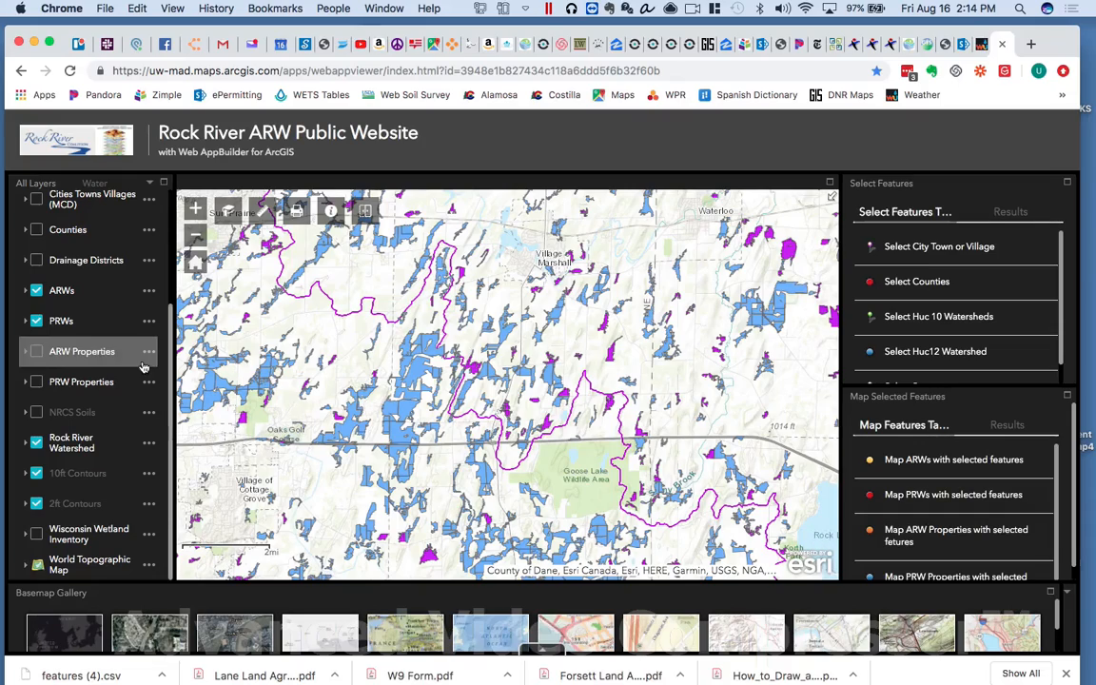
Step: Preview the ARW Properties and PRW Properties layers one after the other, leaving all ARW and PRW layers switched off
click(35, 354)
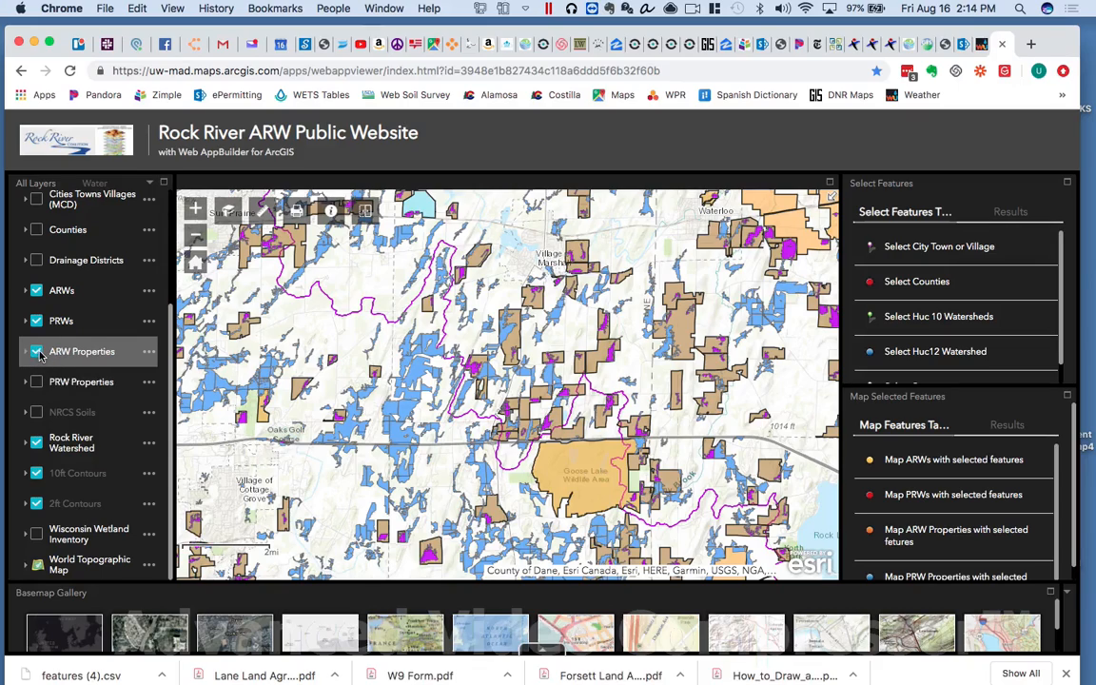
click(35, 353)
click(37, 384)
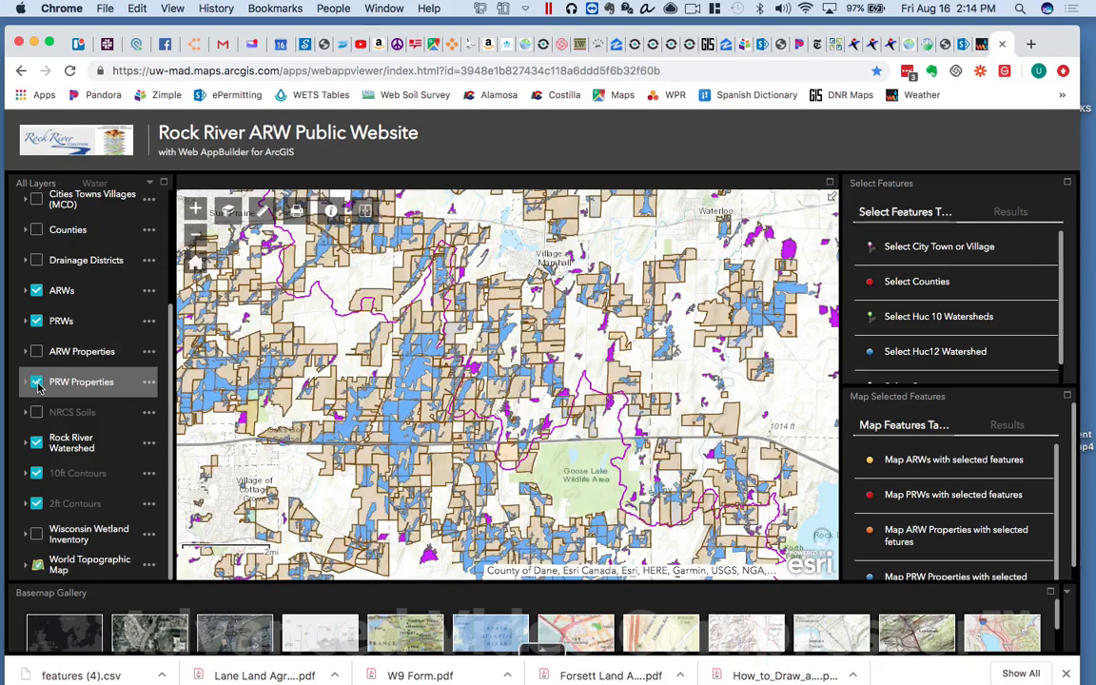
click(37, 383)
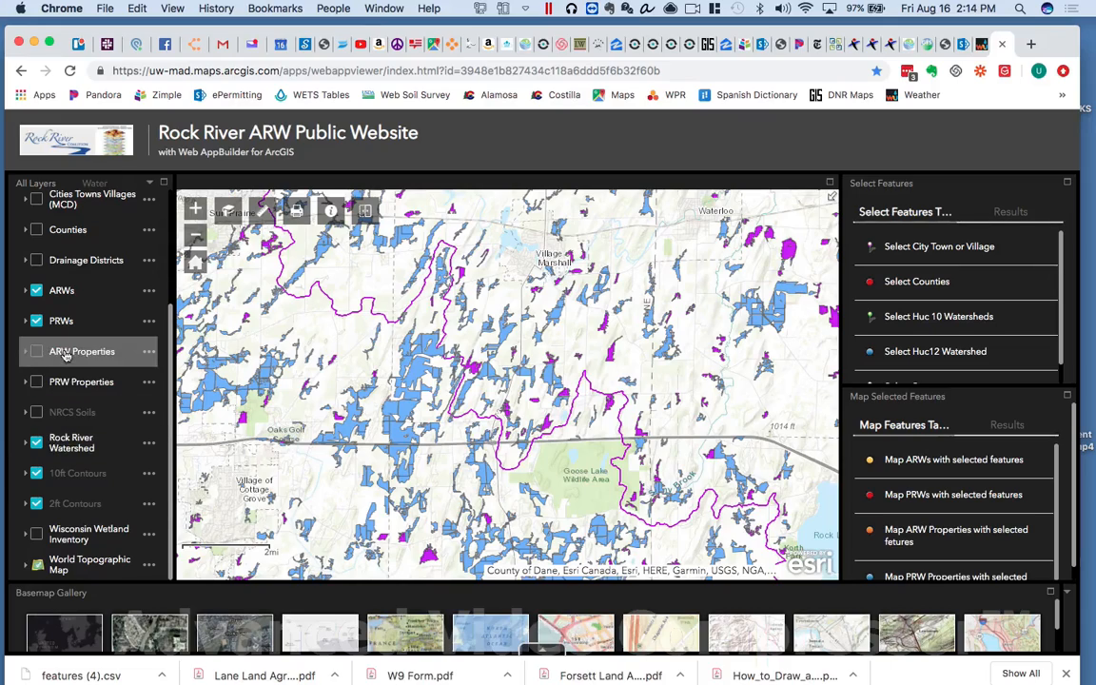
click(37, 321)
click(35, 291)
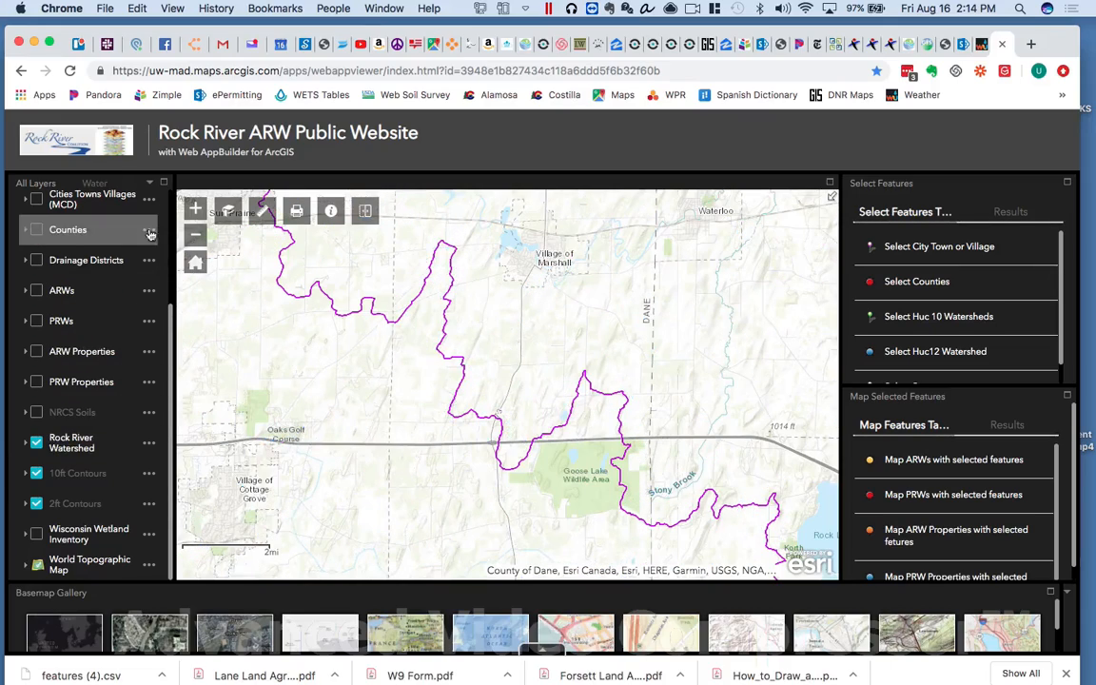
Step: Display the NRCS Soils layer at a scale where it draws around State Road 73, and hide it again
click(195, 208)
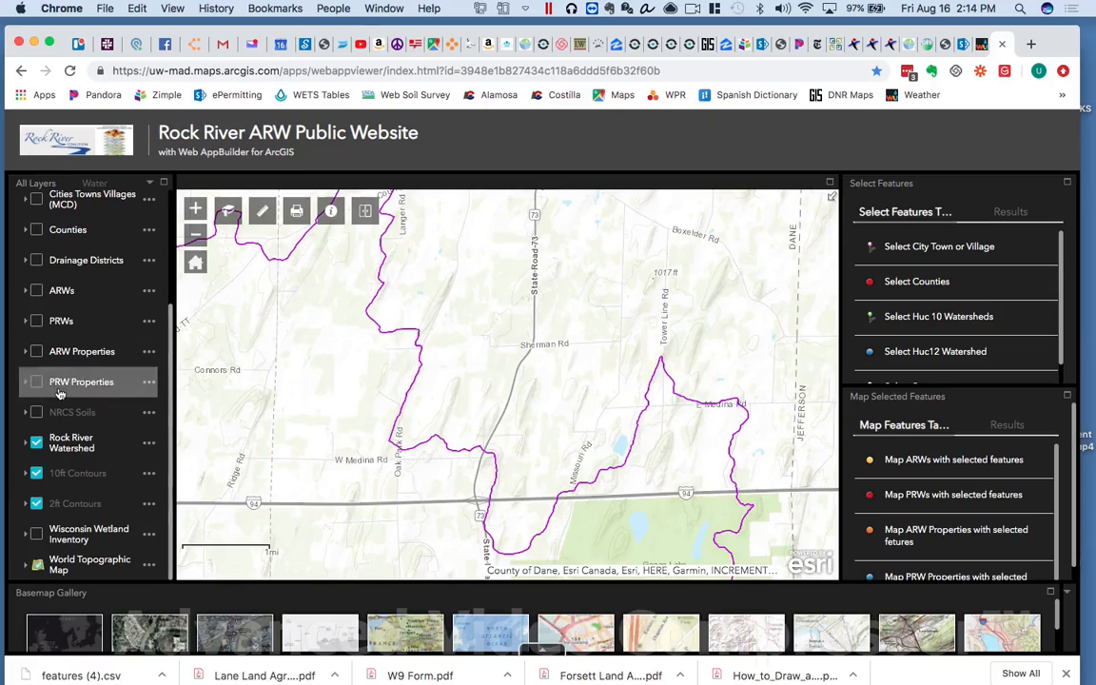
click(36, 412)
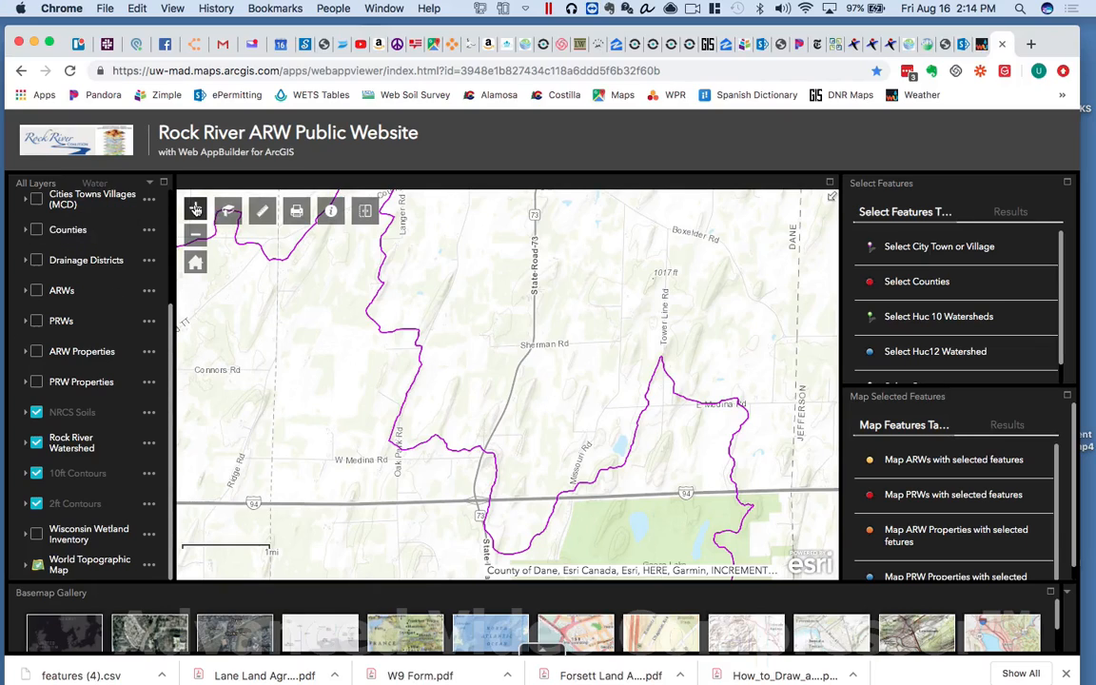
click(195, 209)
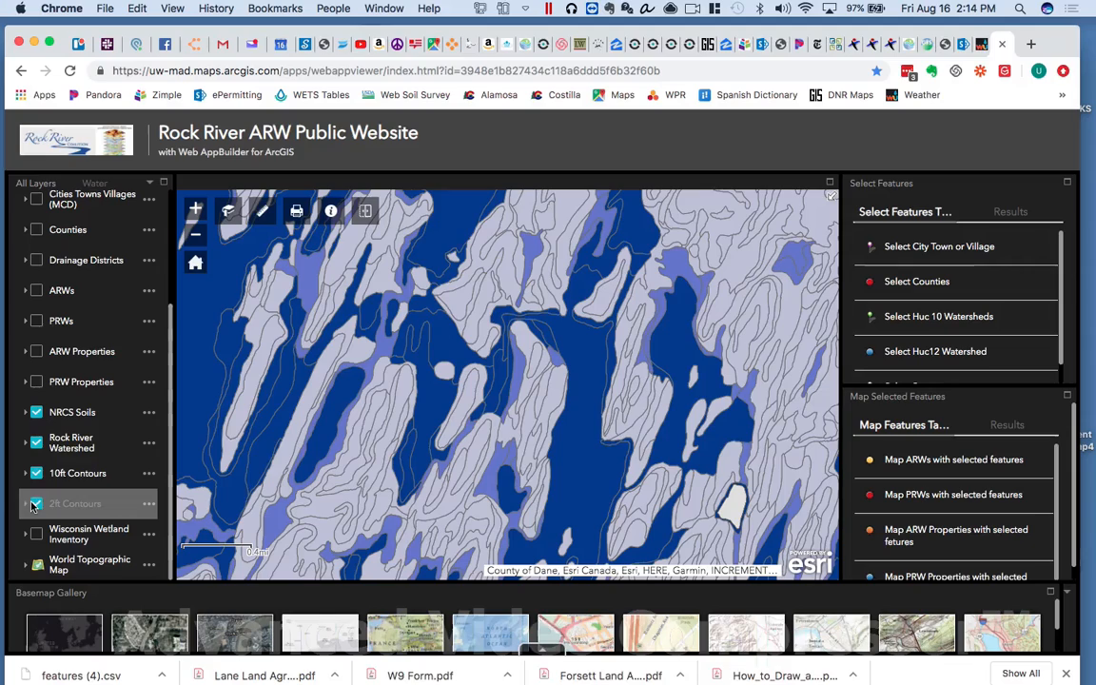
click(37, 414)
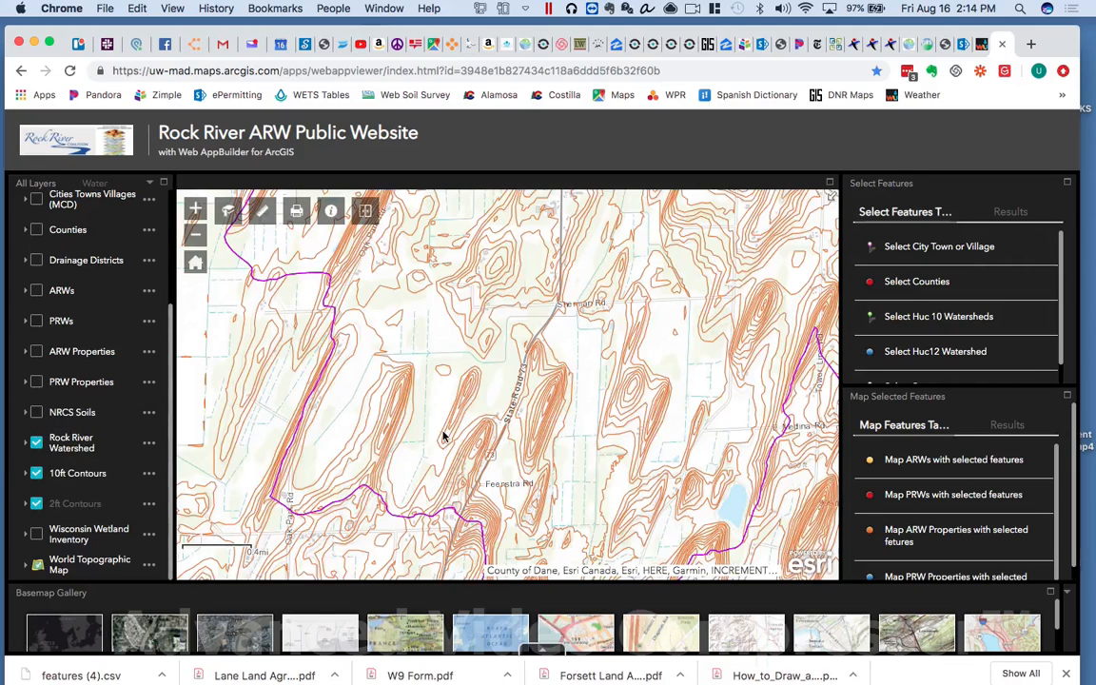
Step: Examine the 2ft Contours up close near State Road 73 and return to the 10ft Contours scale
click(195, 209)
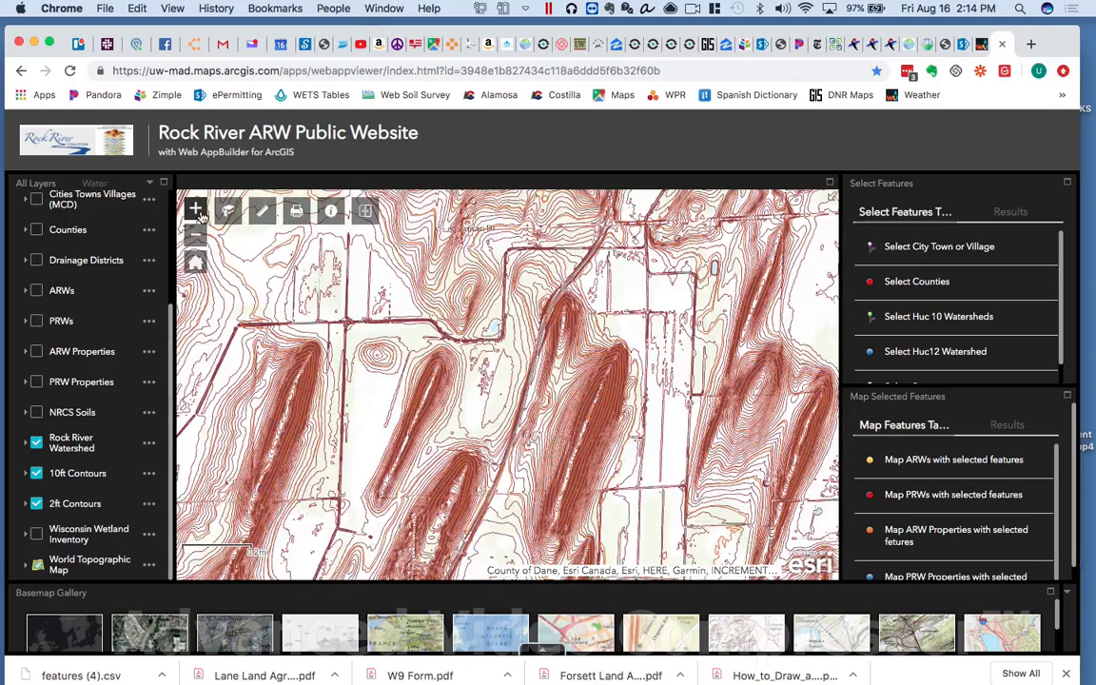
click(196, 211)
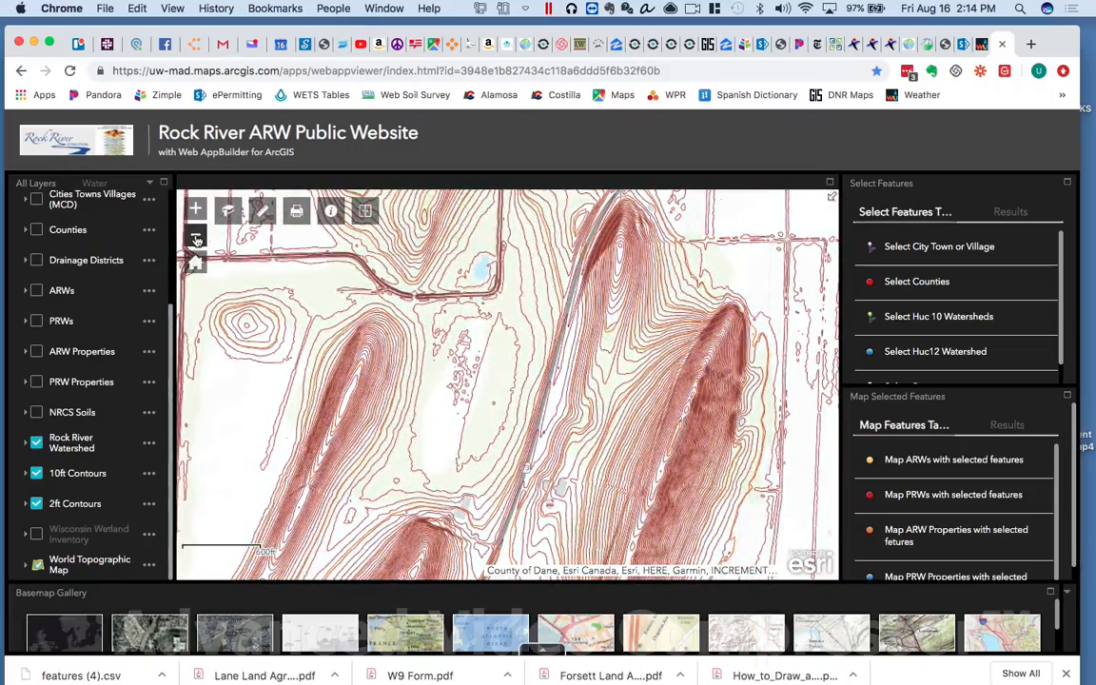
click(196, 238)
click(195, 239)
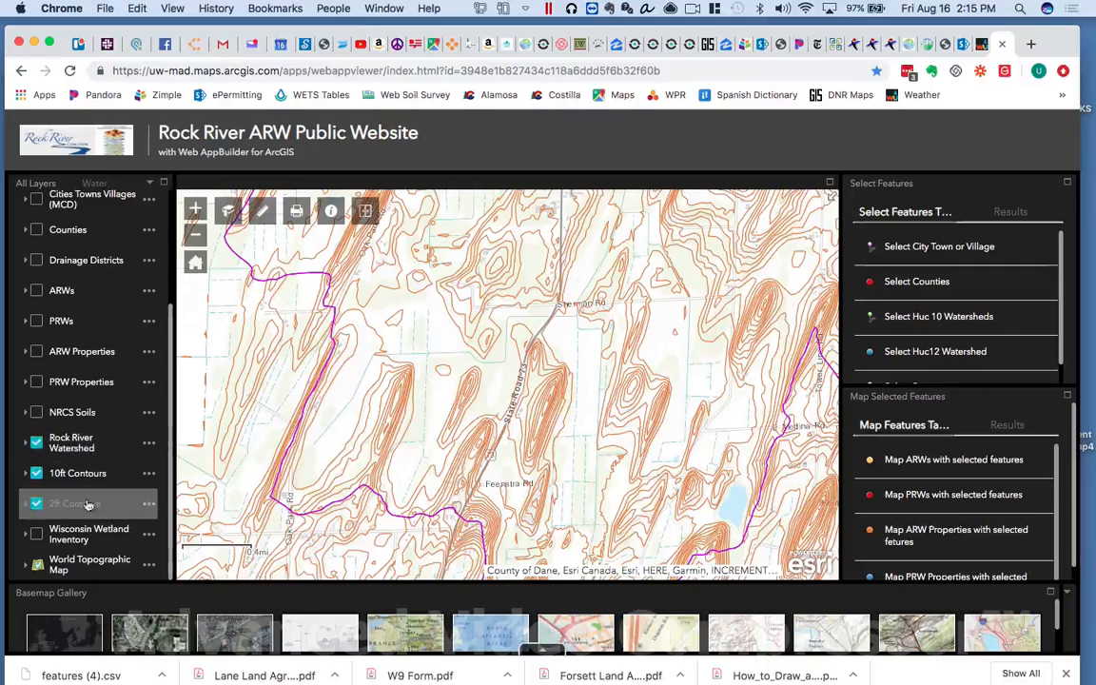
Step: Turn on the Wisconsin Wetland Inventory layer and turn off the 2ft Contours and 10ft Contours layers
click(34, 535)
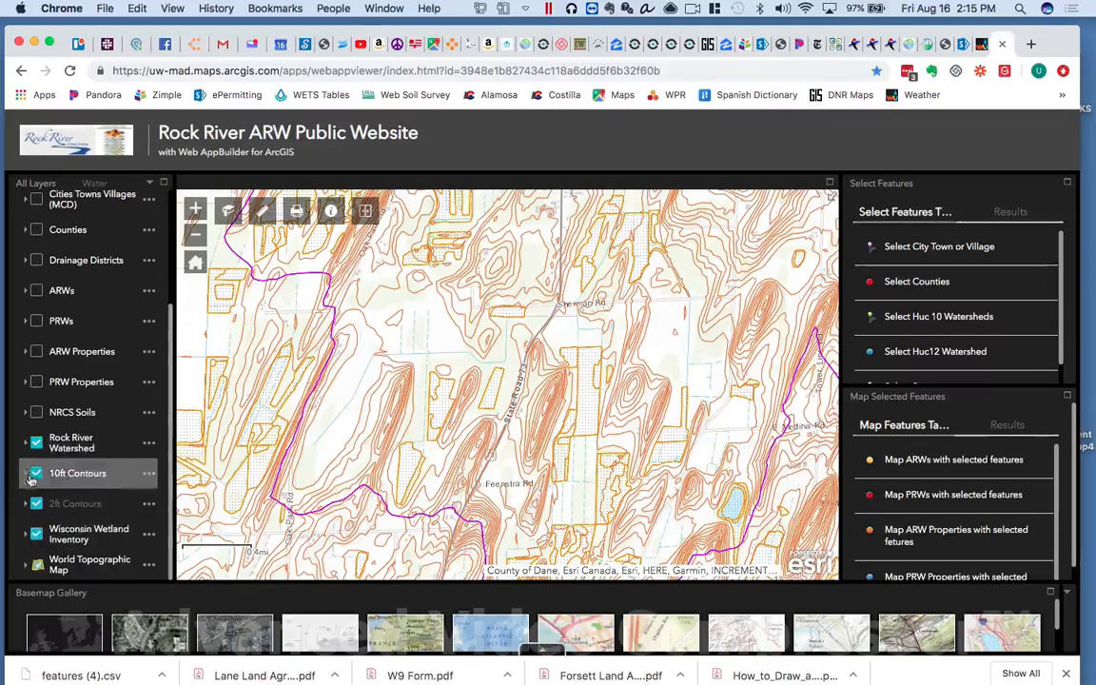
click(37, 505)
click(37, 474)
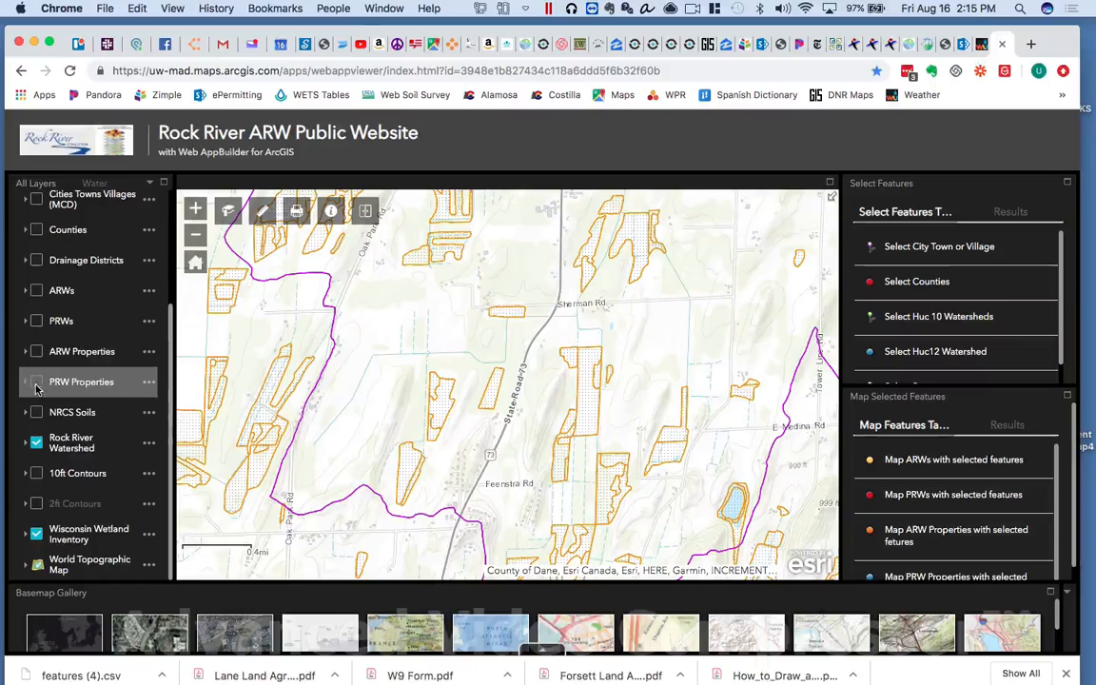
Step: Compare the PRWs layer with the Wisconsin Wetland Inventory, leaving PRWs and PRW Properties switched off
click(37, 383)
click(36, 383)
click(37, 322)
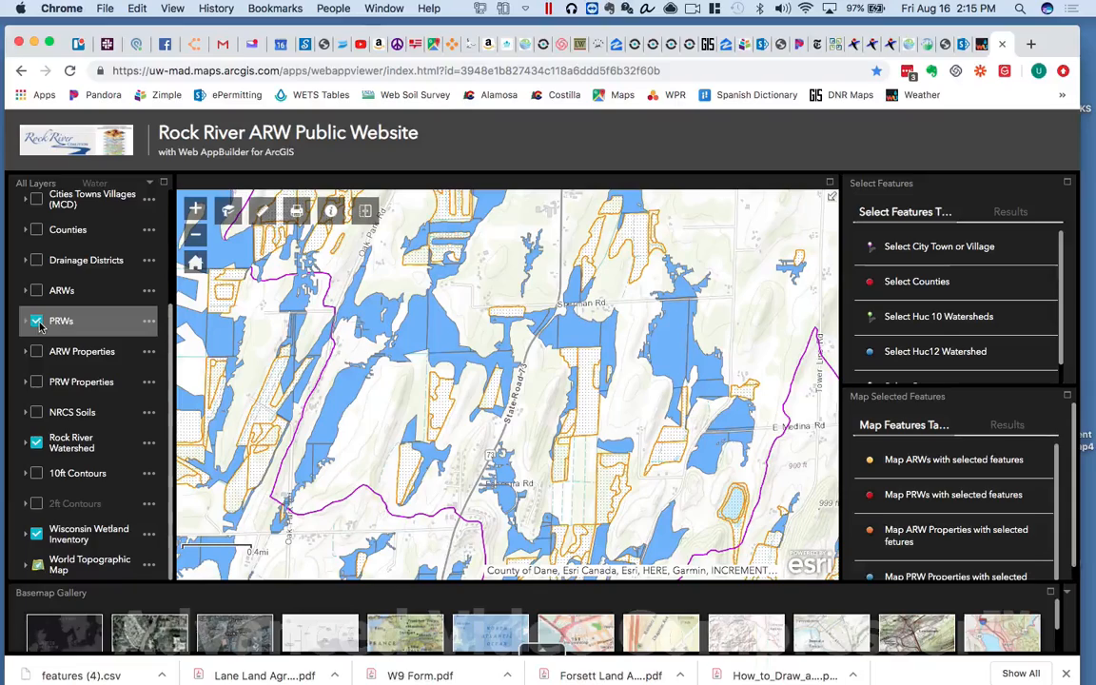
click(36, 321)
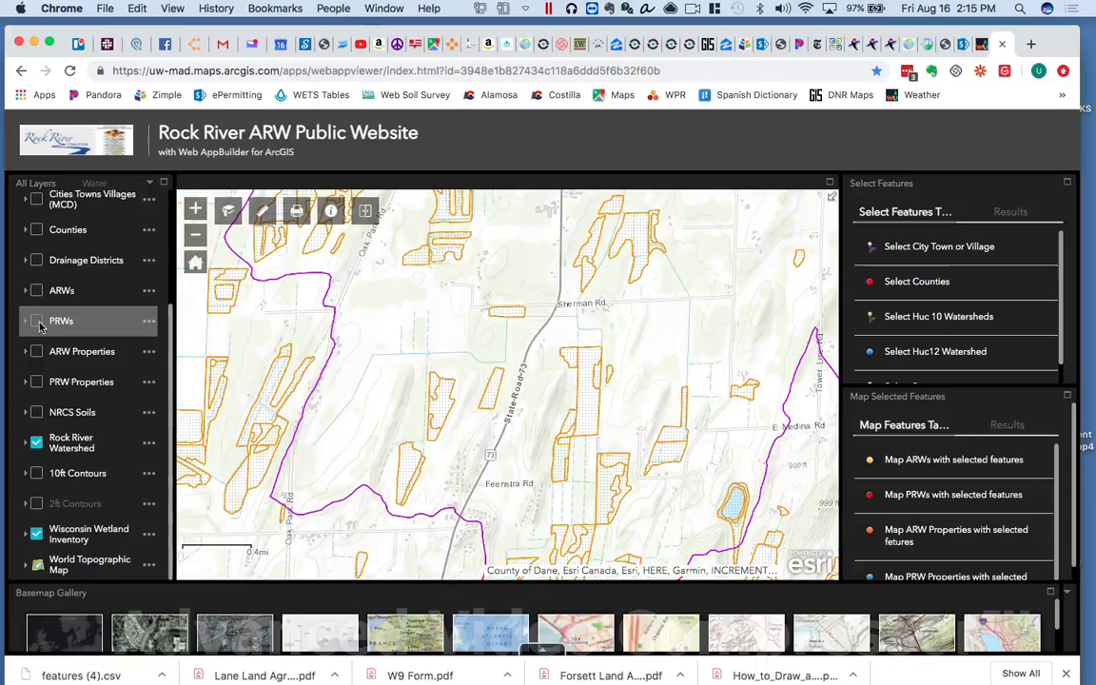
Step: Turn off the Rock River Watershed and Wisconsin Wetland Inventory layers and widen the map to the area around Madison
click(37, 443)
click(37, 534)
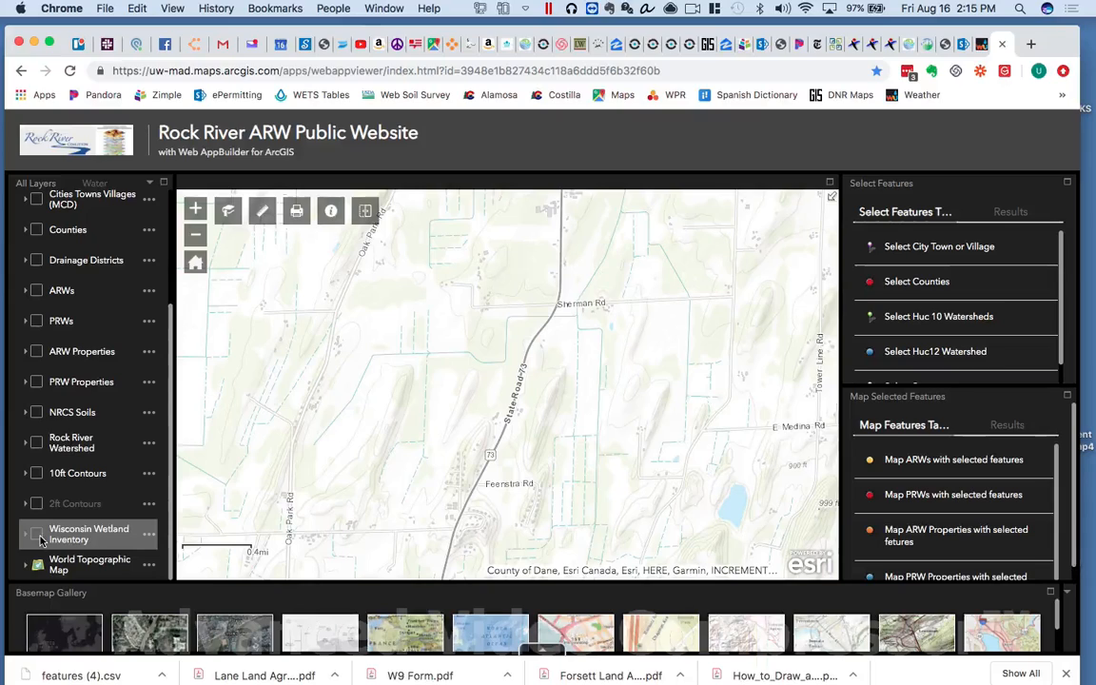
click(195, 235)
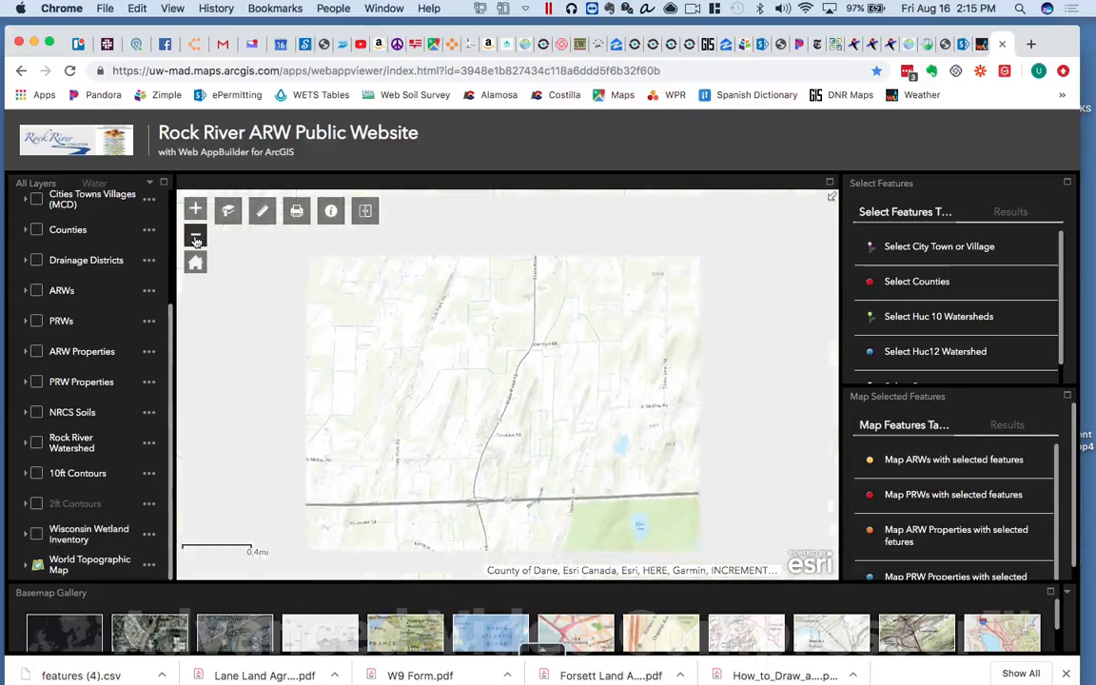
click(195, 235)
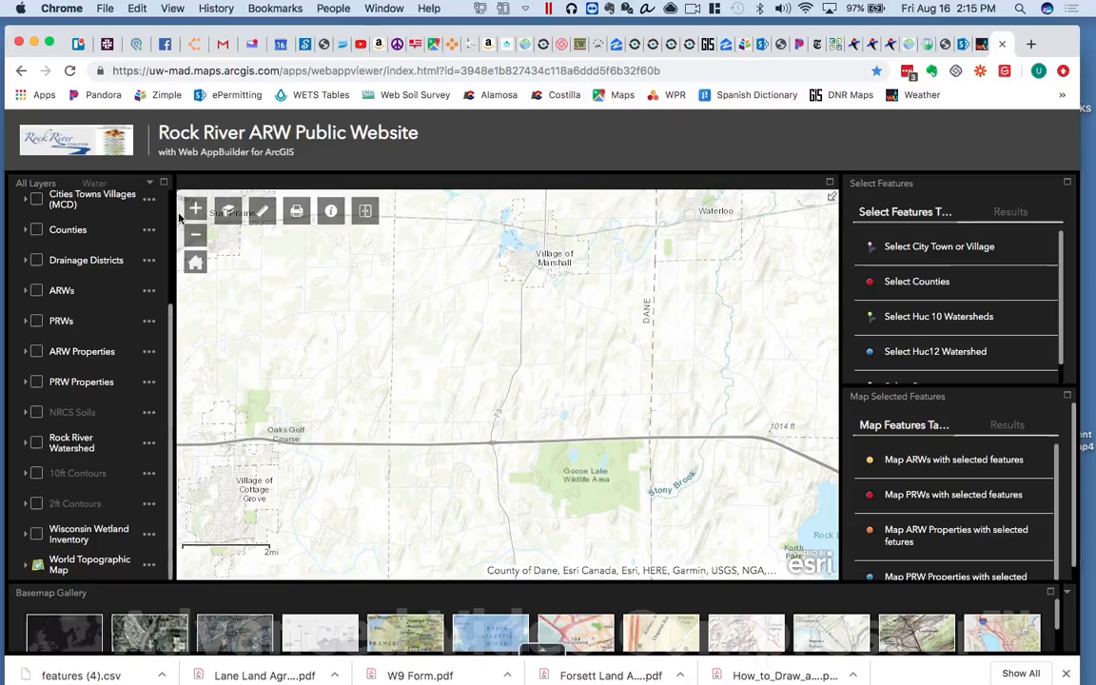
click(194, 238)
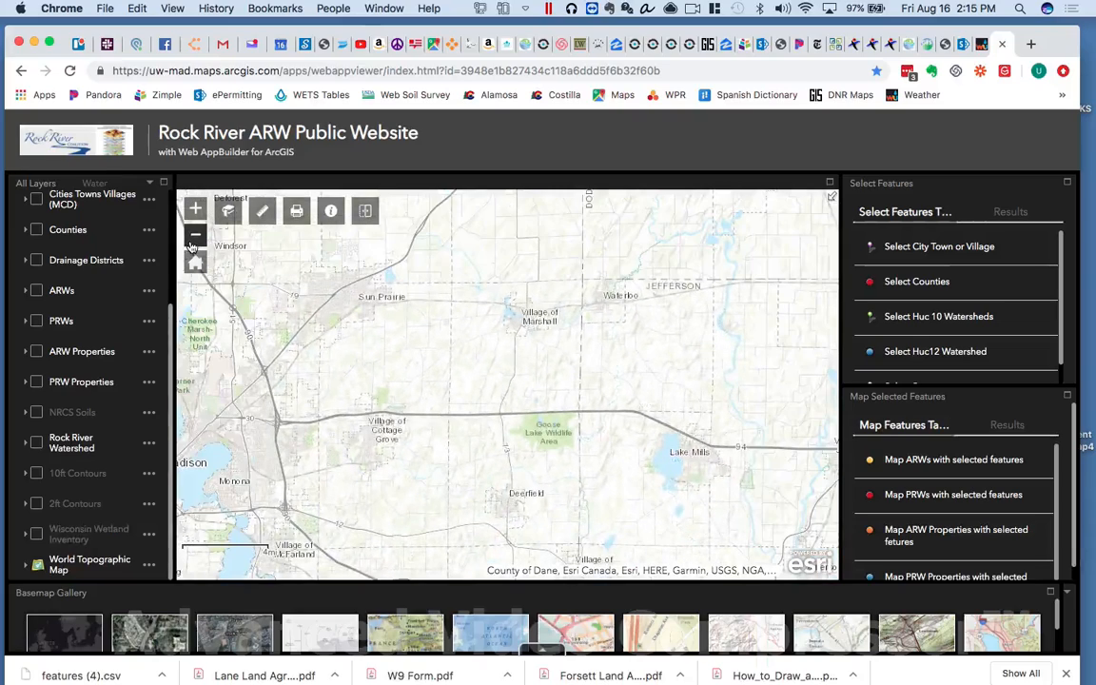
click(196, 240)
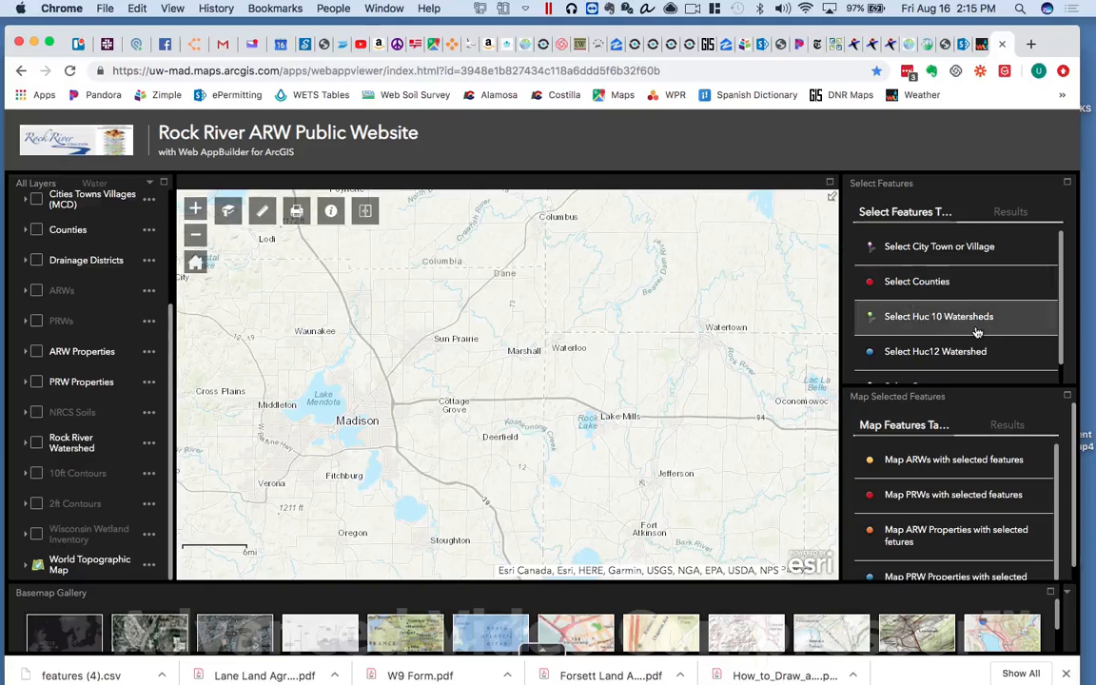
Step: Query the Select City Town or Village features for DUNN - T and map the result
click(948, 249)
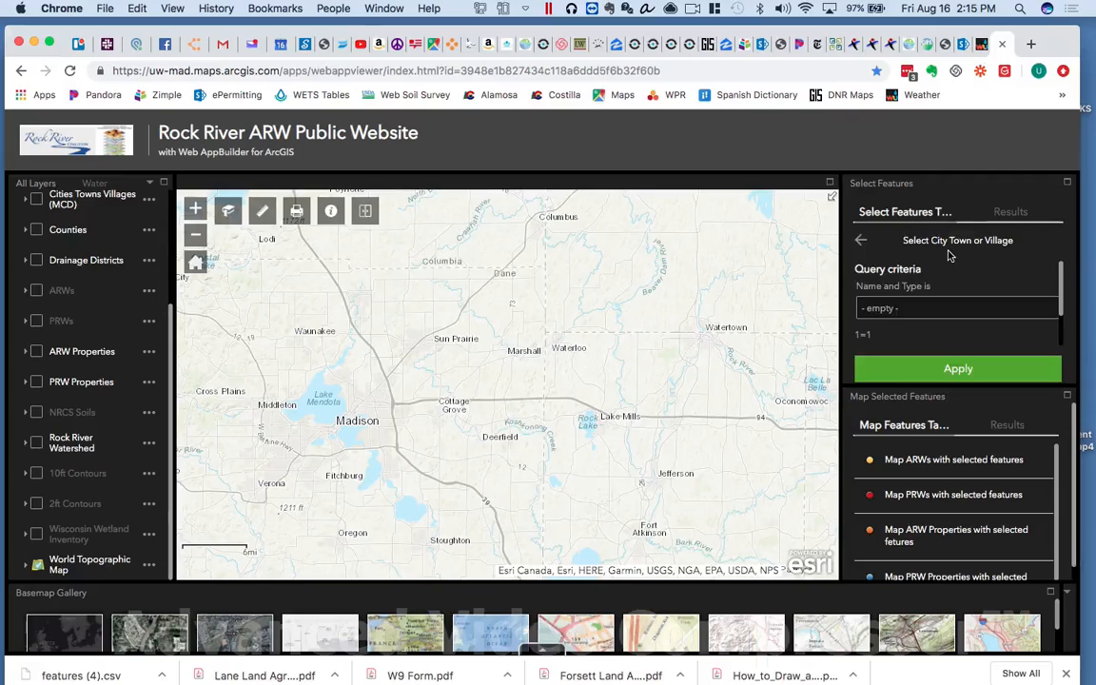
click(958, 310)
scroll(937, 519, down, 10)
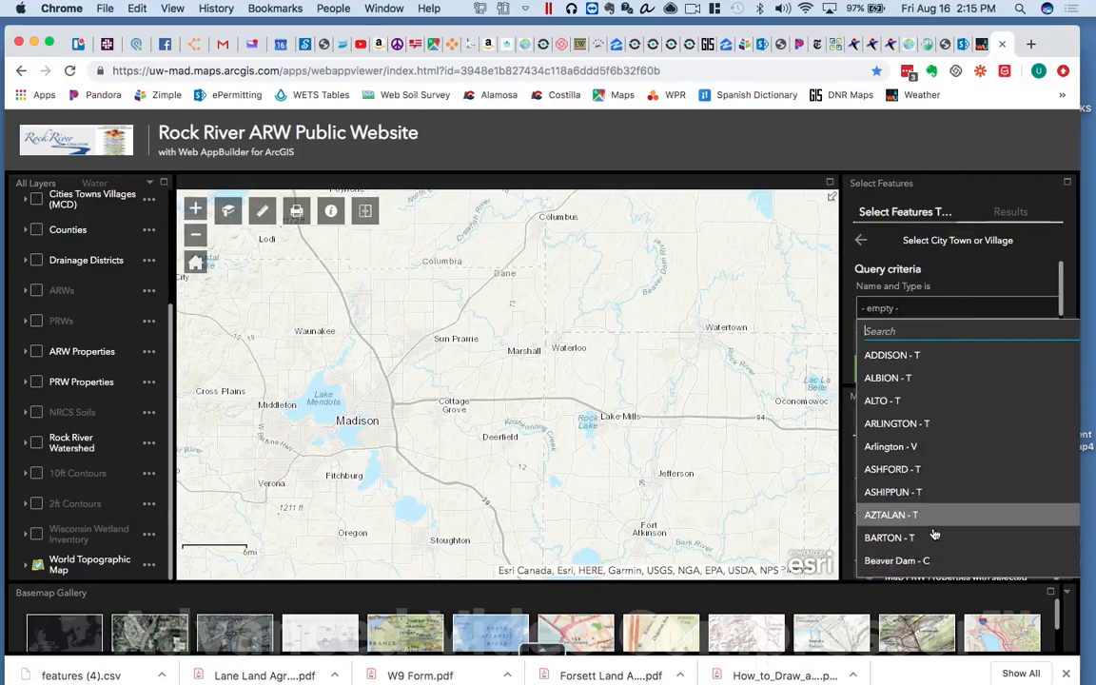
scroll(935, 536, up, 5)
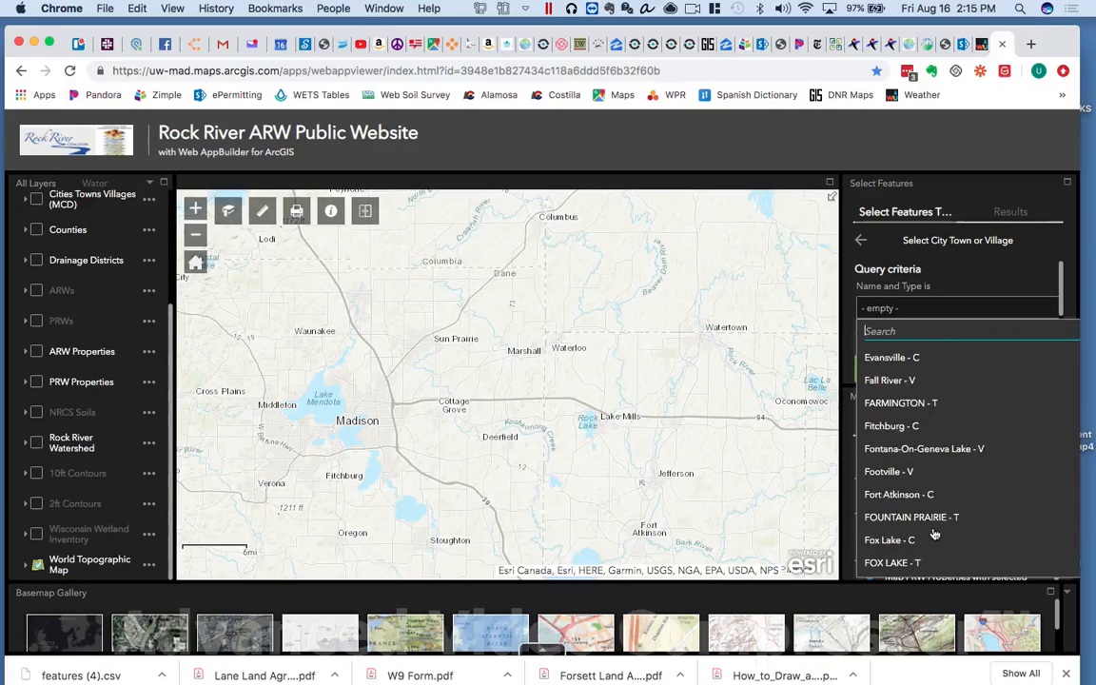
scroll(935, 536, up, 3)
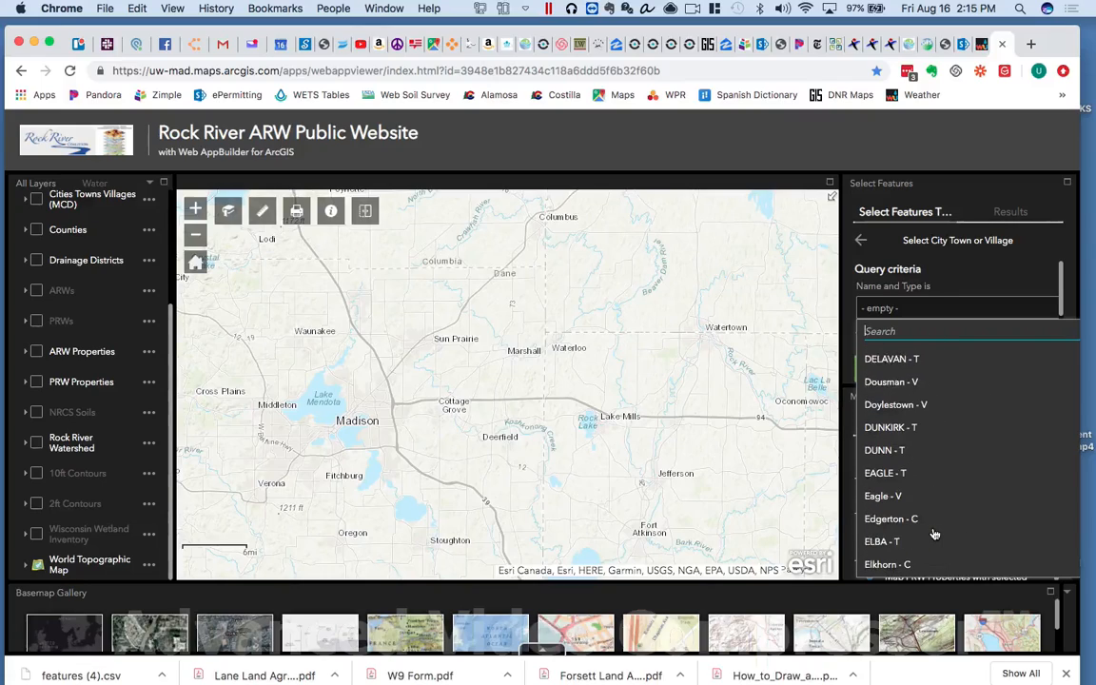
click(902, 449)
click(958, 373)
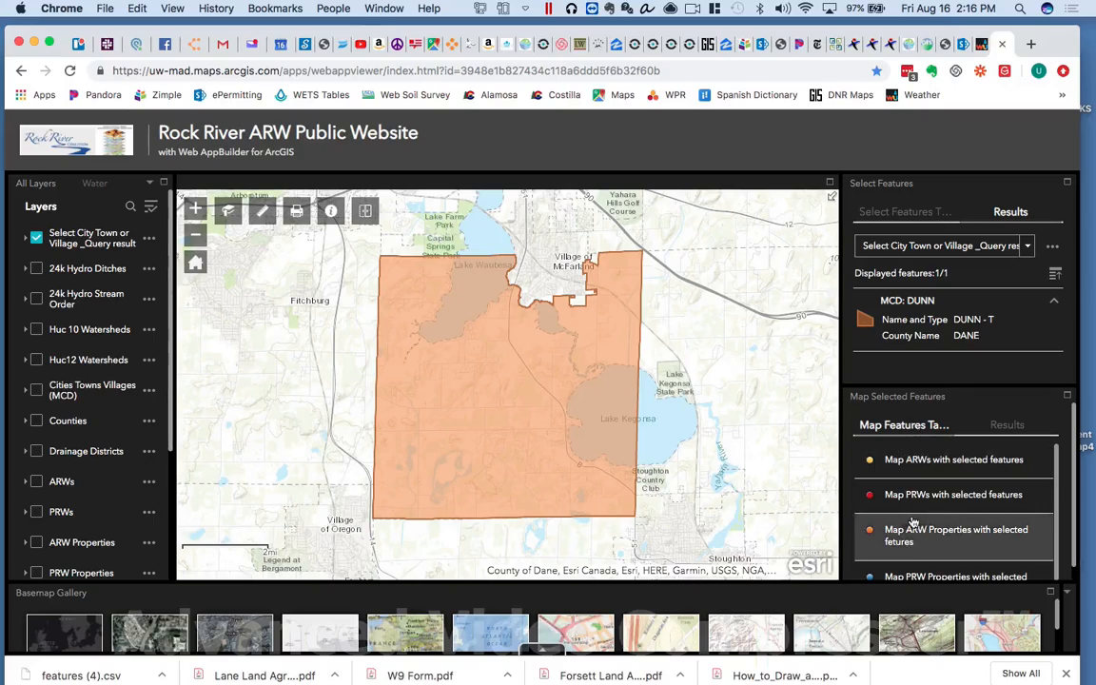
Step: Set up the Map PRWs with selected features query with Select City Town or Village _Query result as the related layer
scroll(916, 479, down, 1)
scroll(917, 479, up, 1)
scroll(899, 556, down, 1)
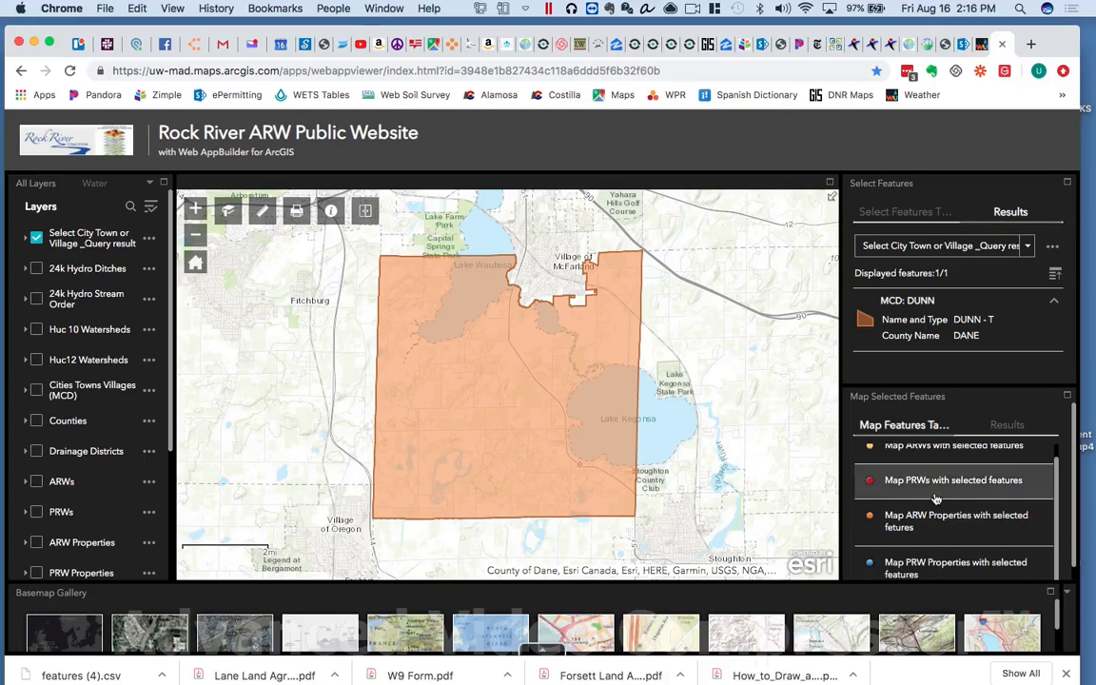
scroll(937, 504, up, 1)
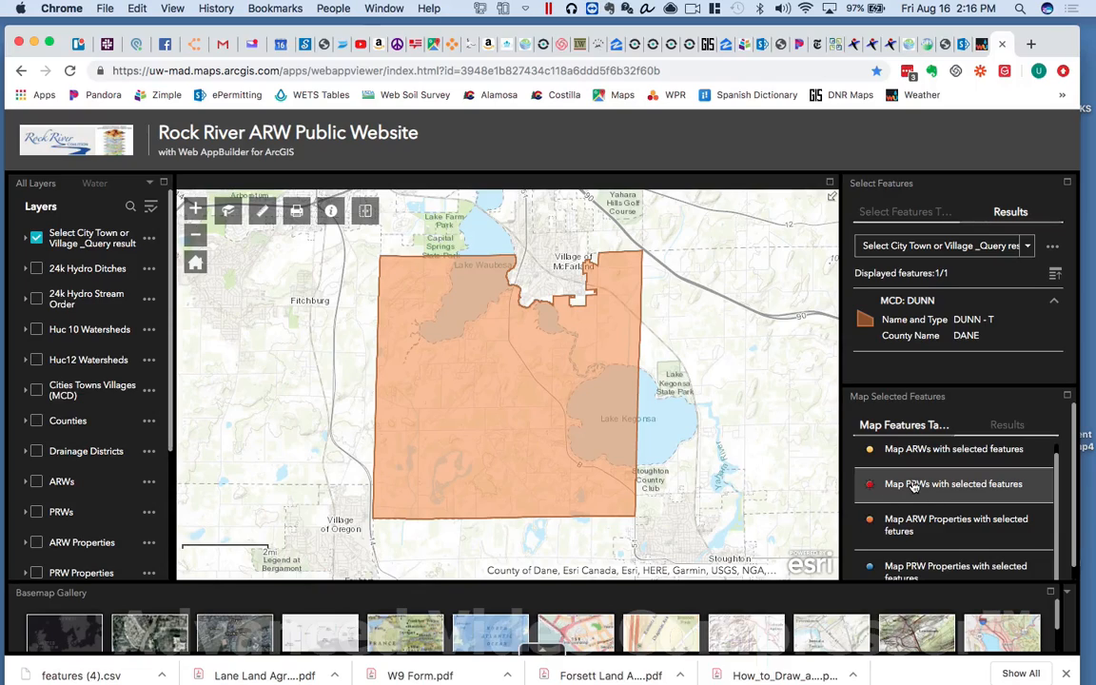
click(913, 485)
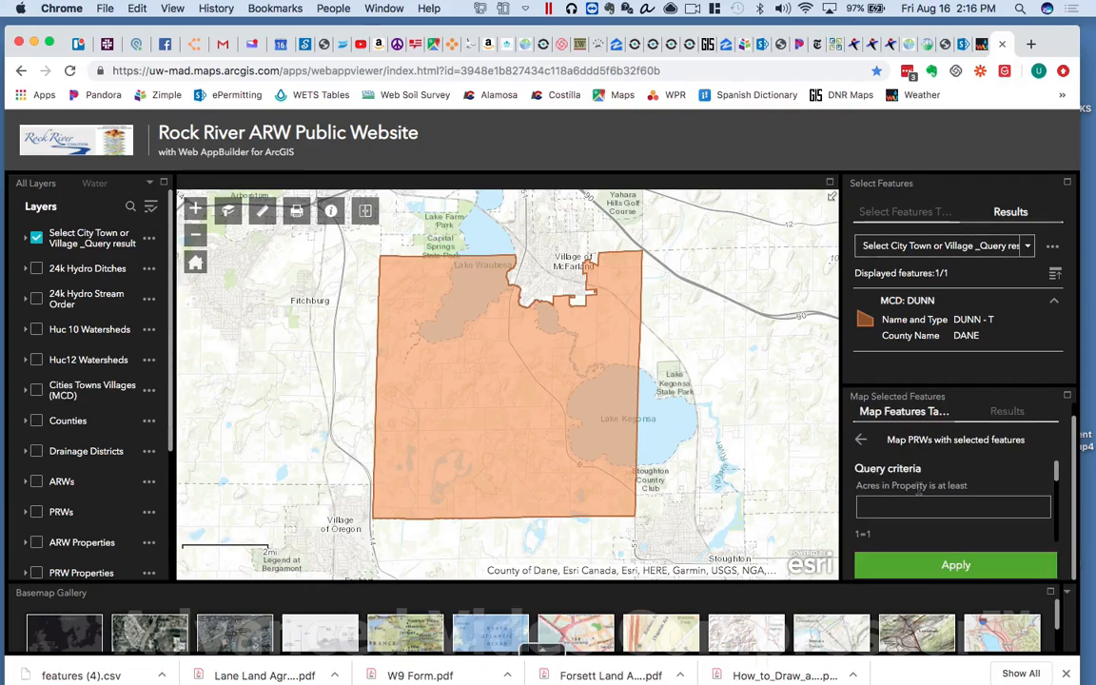
scroll(925, 484, down, 1)
scroll(924, 483, up, 1)
scroll(918, 495, down, 5)
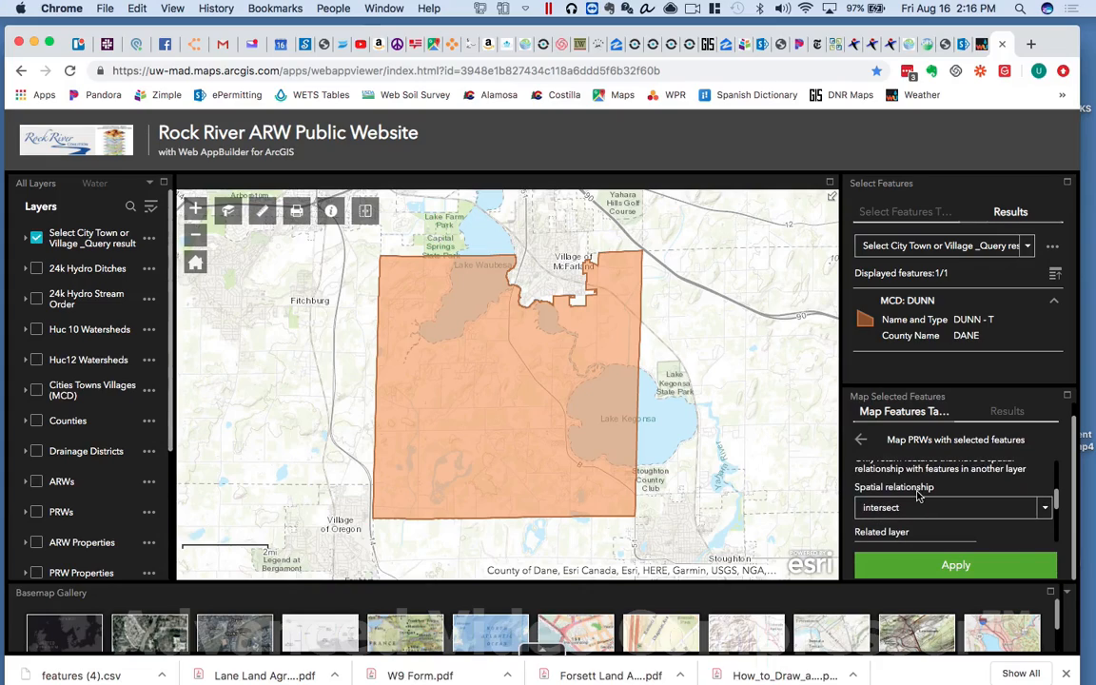
scroll(918, 494, up, 2)
scroll(916, 496, down, 3)
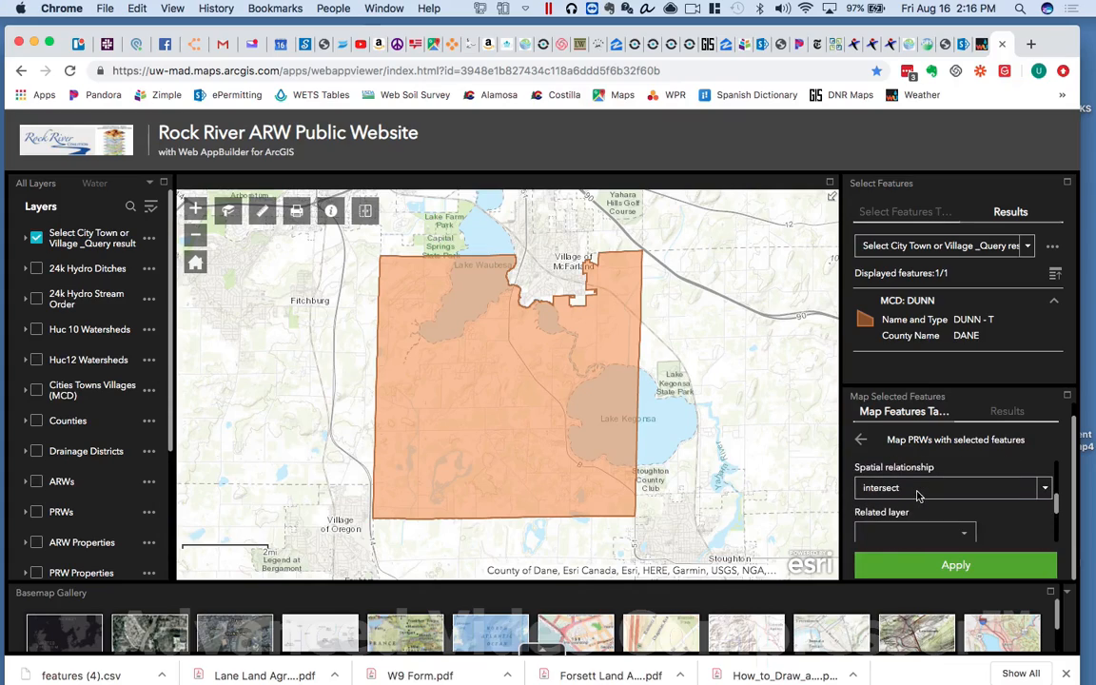
scroll(915, 493, down, 2)
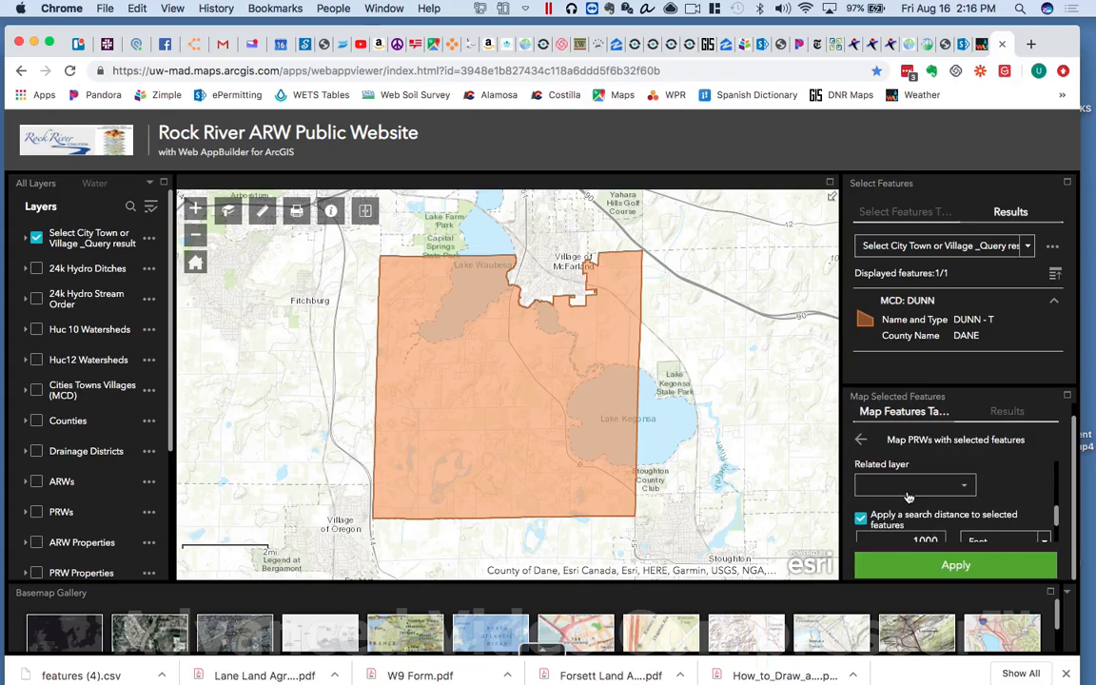
click(967, 487)
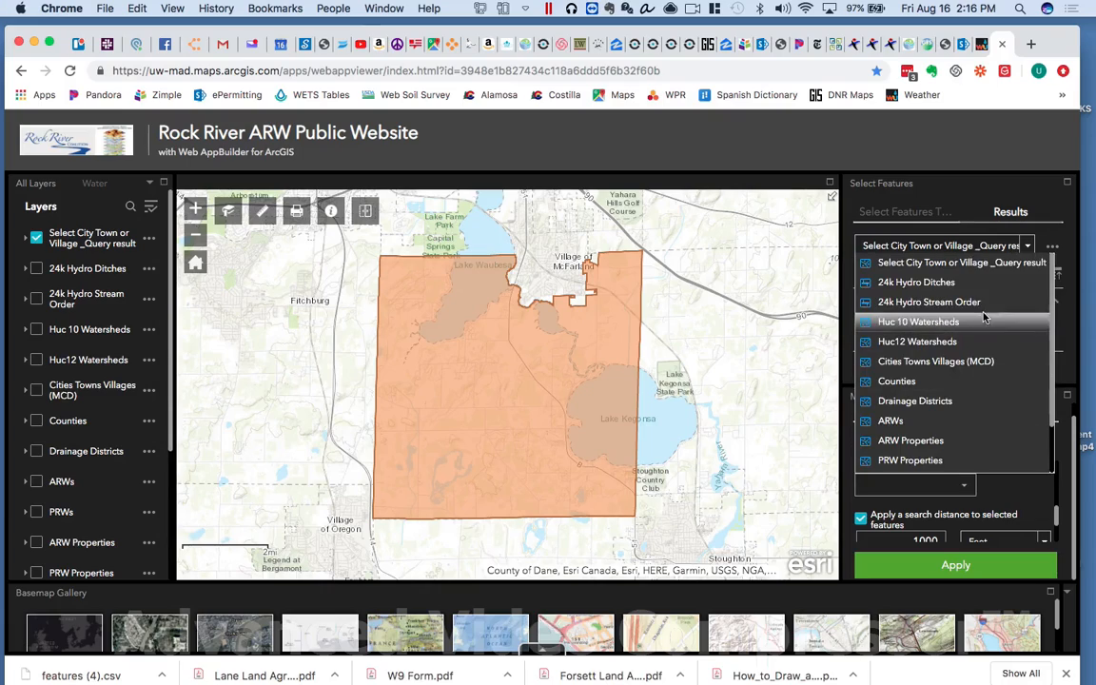
click(985, 264)
Step: Set the PRWs query's search distance to 0 feet and run it
scroll(940, 507, down, 2)
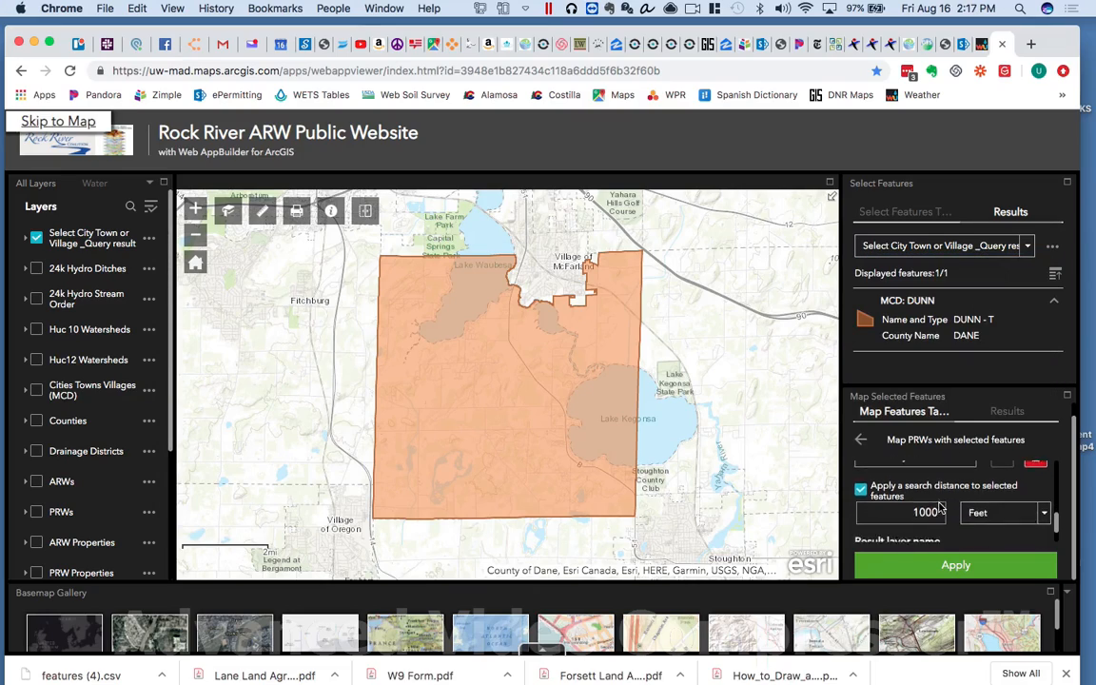
click(925, 505)
double_click(925, 505)
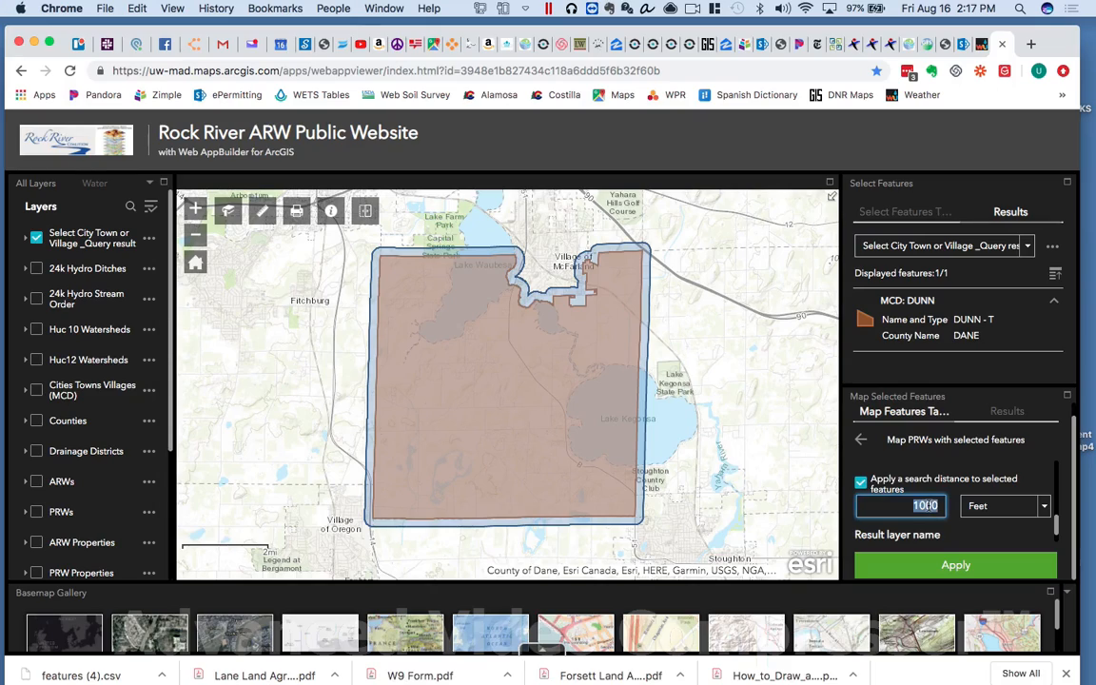
text(0)
scroll(980, 534, down, 1)
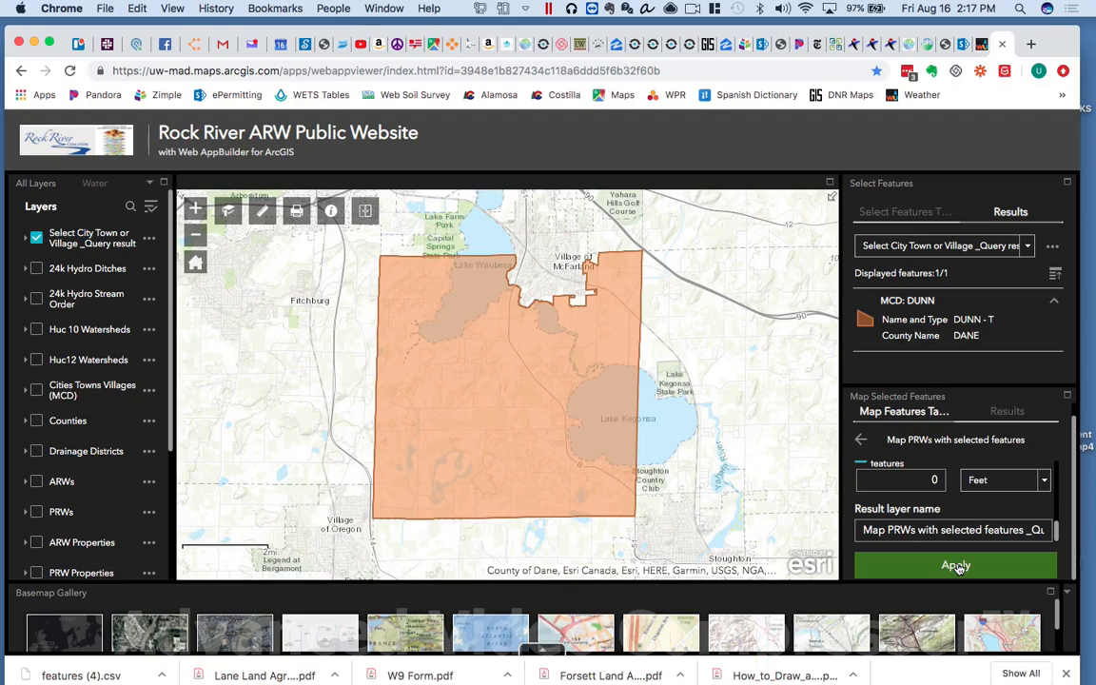
click(956, 566)
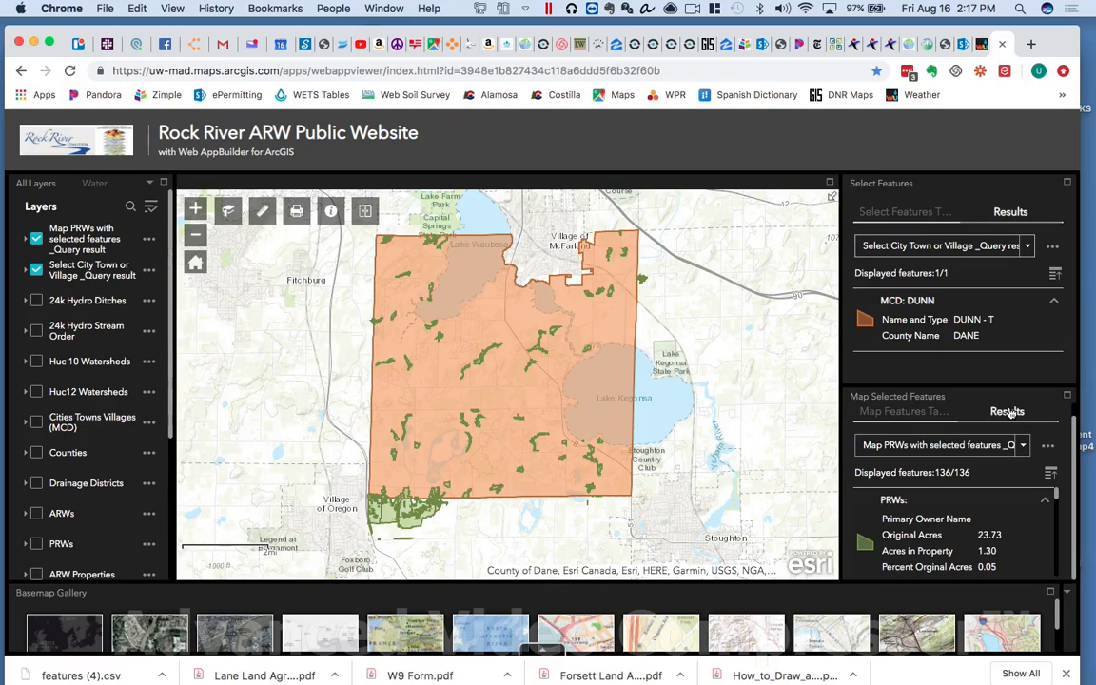
Step: Remove the Map PRWs query result and return to the list of Map Selected Features queries
click(1047, 446)
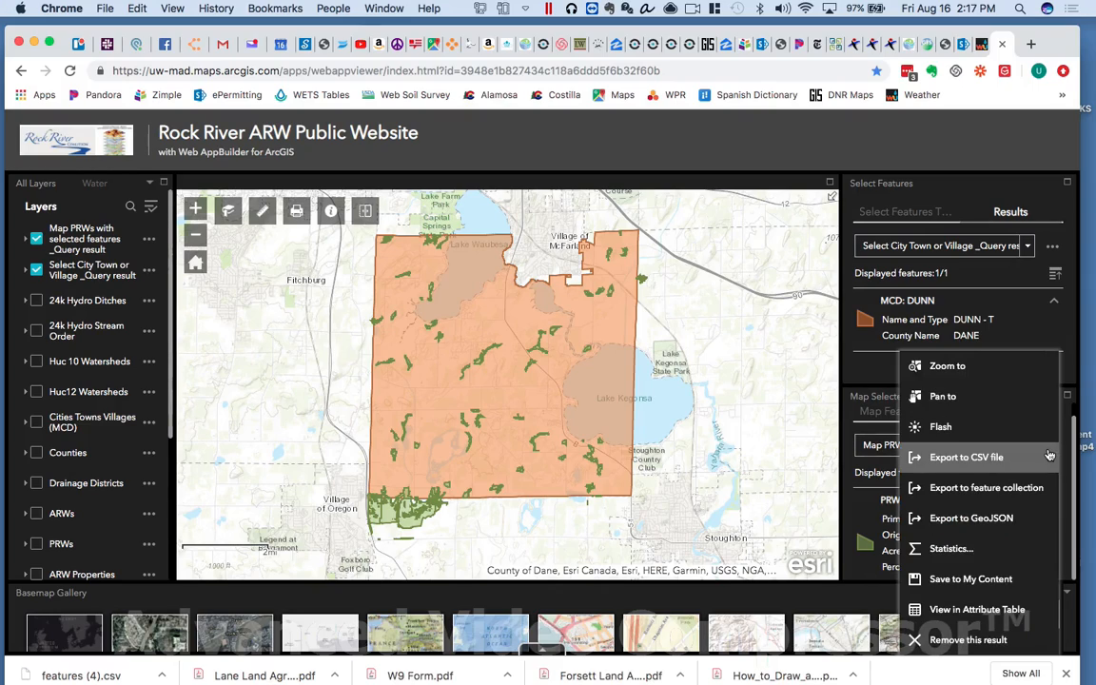
click(968, 640)
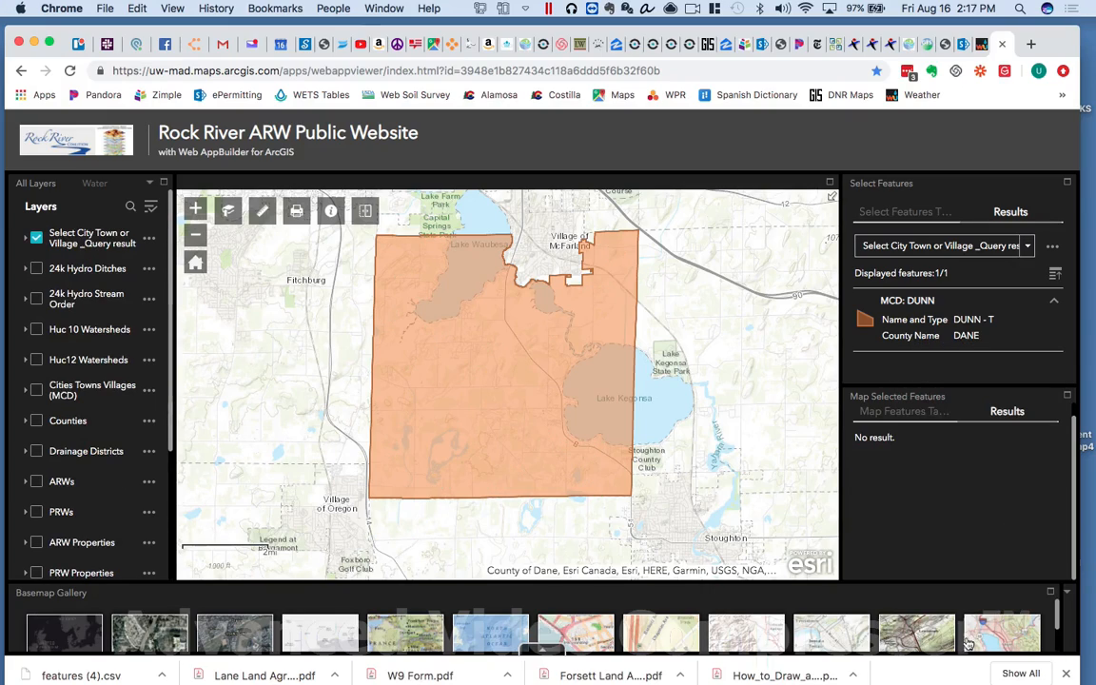
click(903, 412)
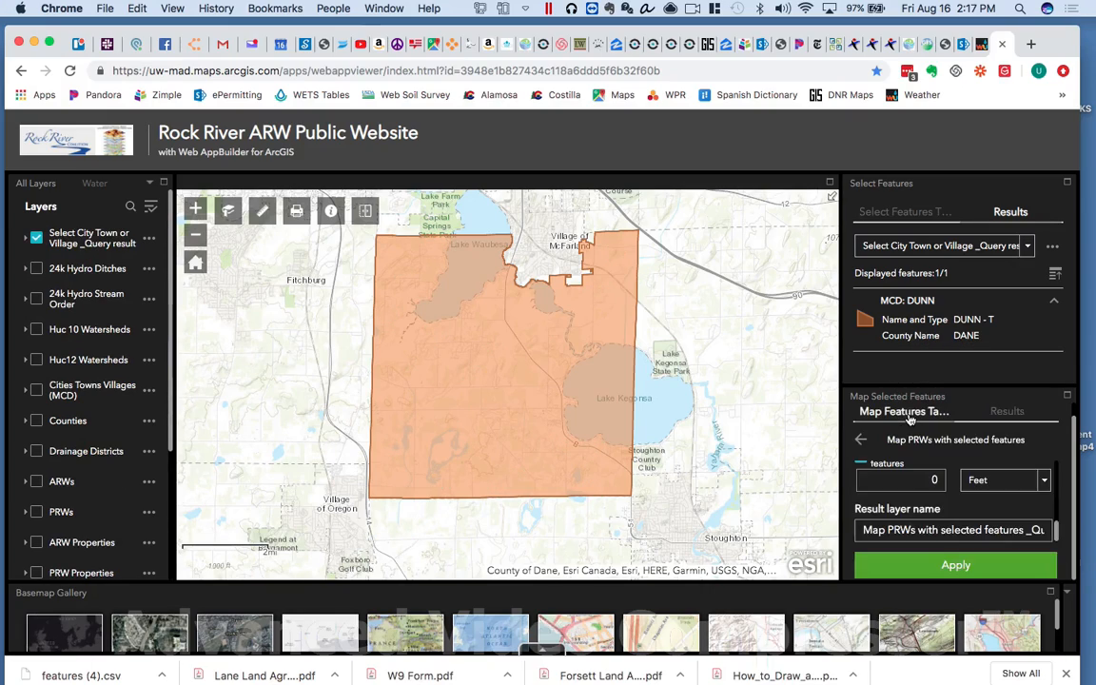
click(861, 440)
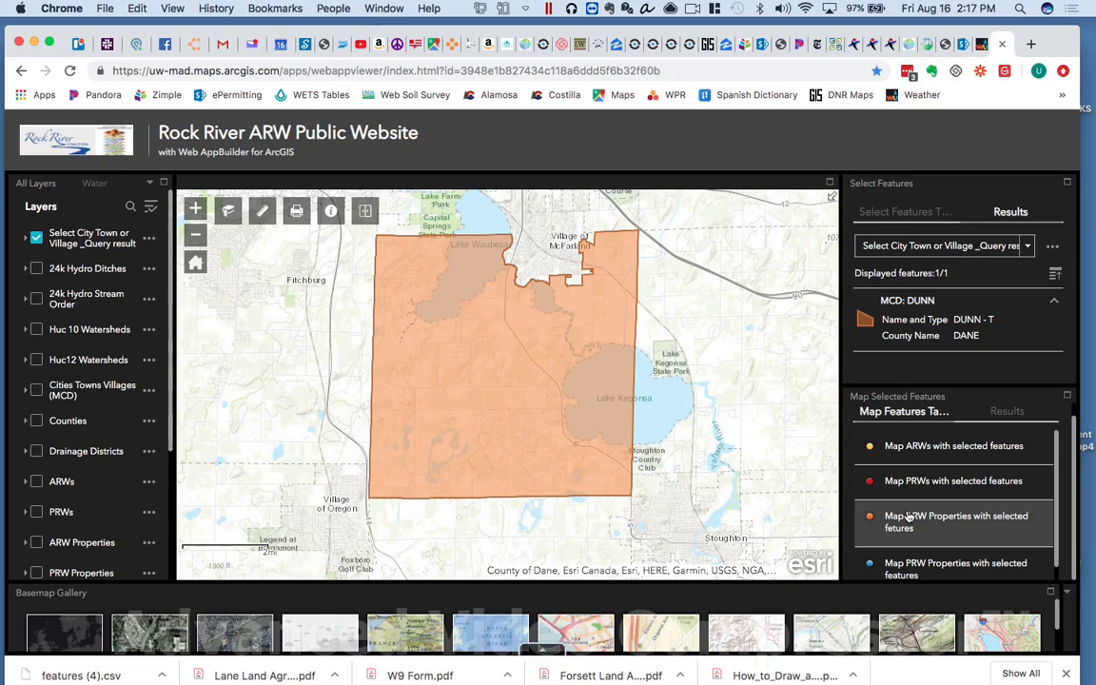
Step: Run the Map PRW Properties query against the Select City Town or Village _Query result layer with a 0 feet search distance
click(921, 569)
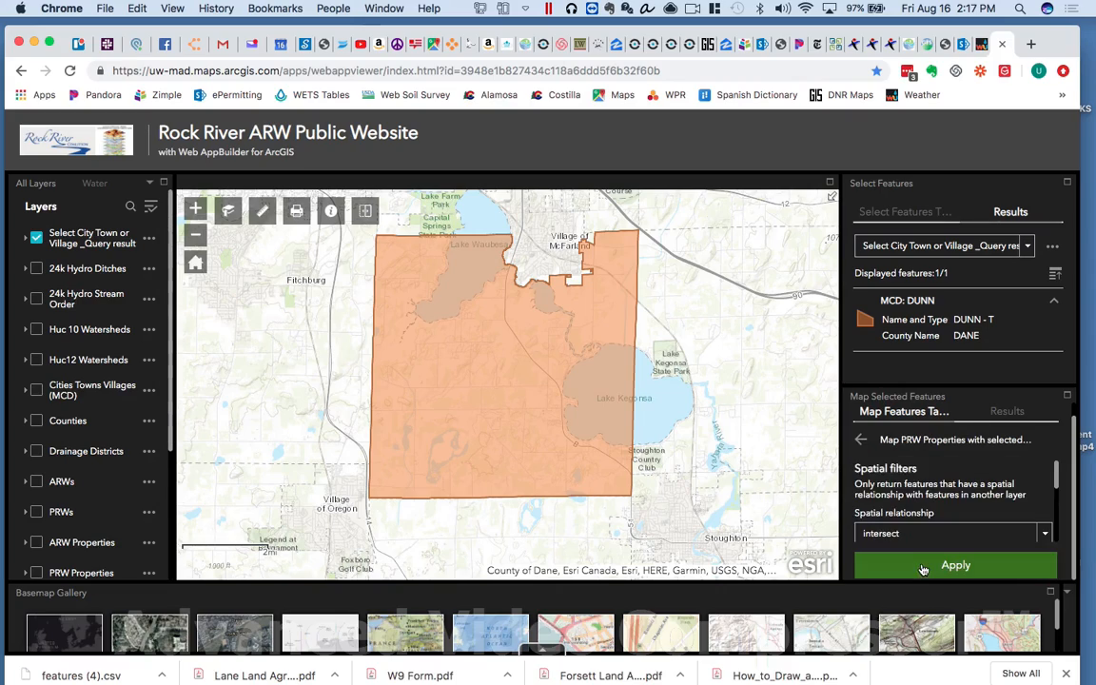
scroll(939, 518, down, 3)
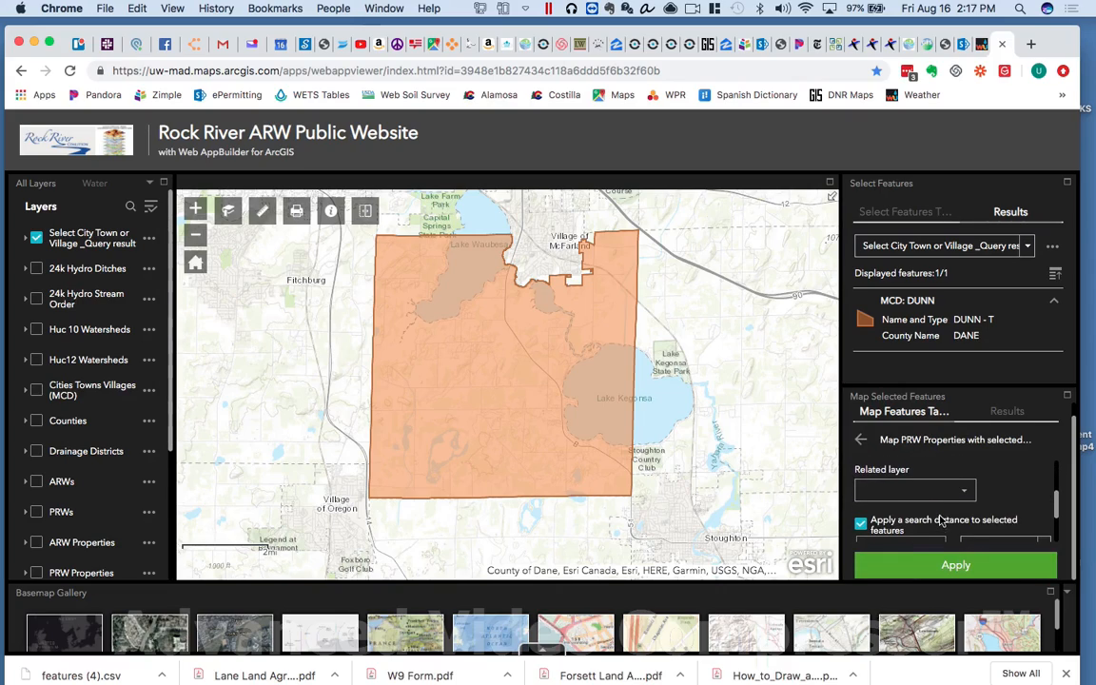
click(963, 487)
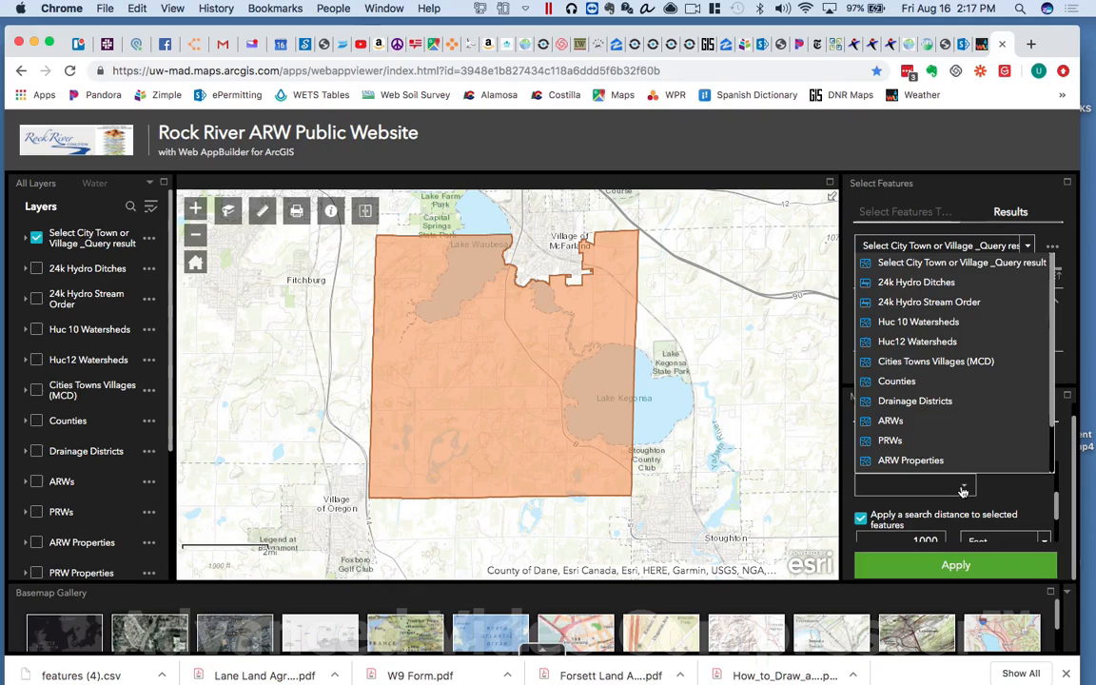
click(948, 266)
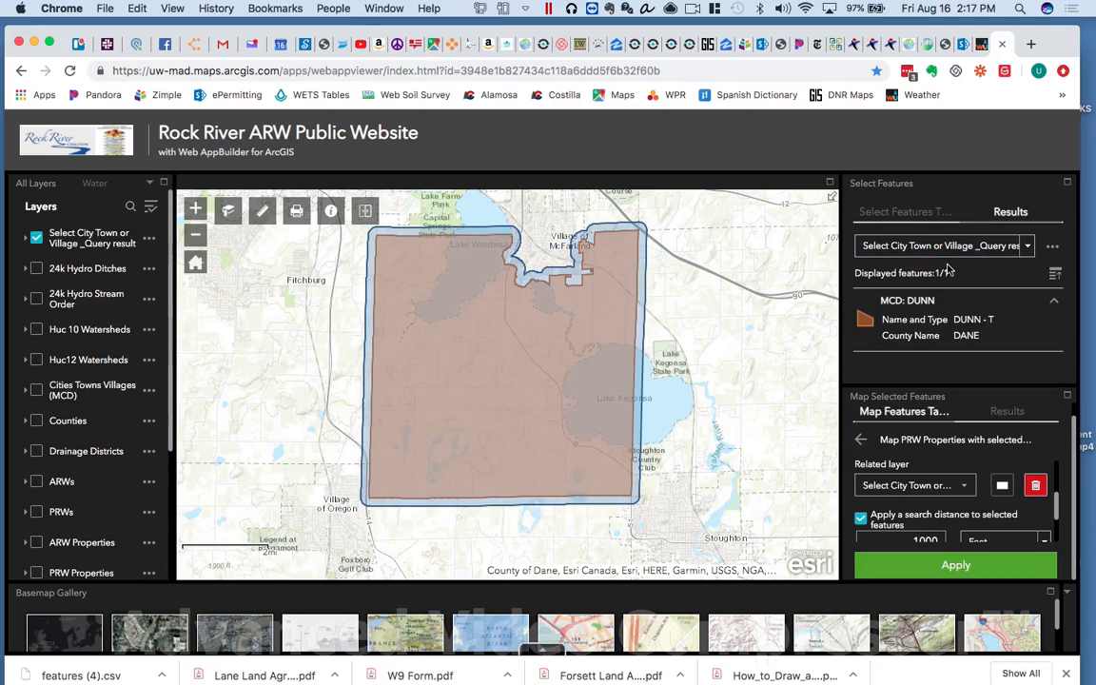
scroll(939, 506, down, 1)
double_click(920, 509)
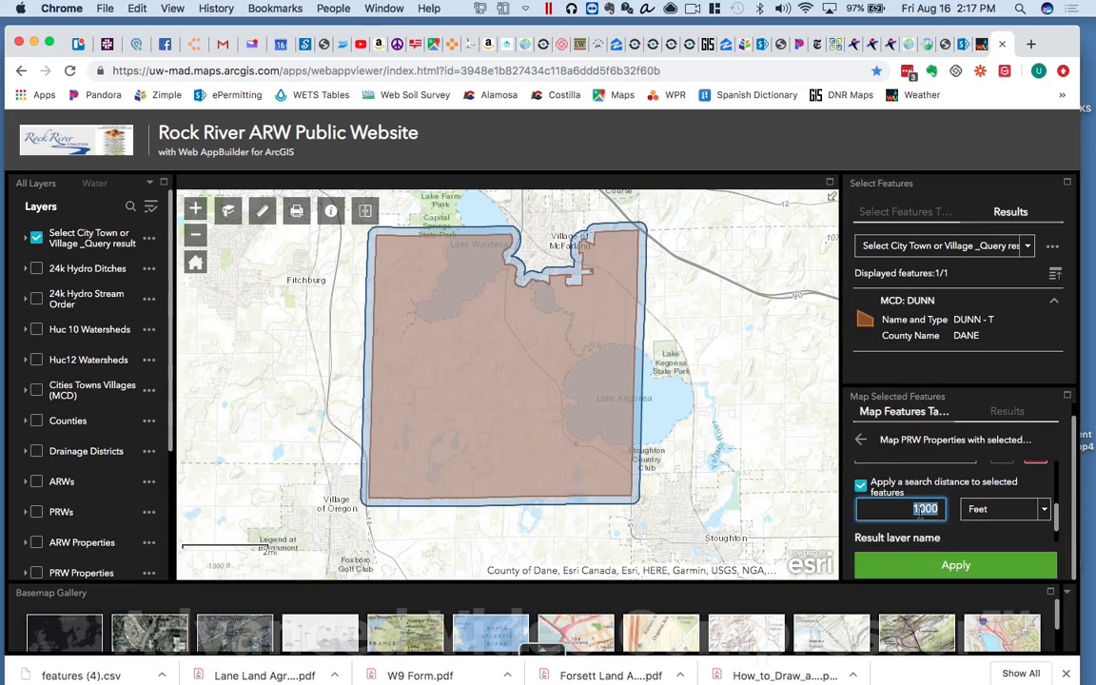
text(0)
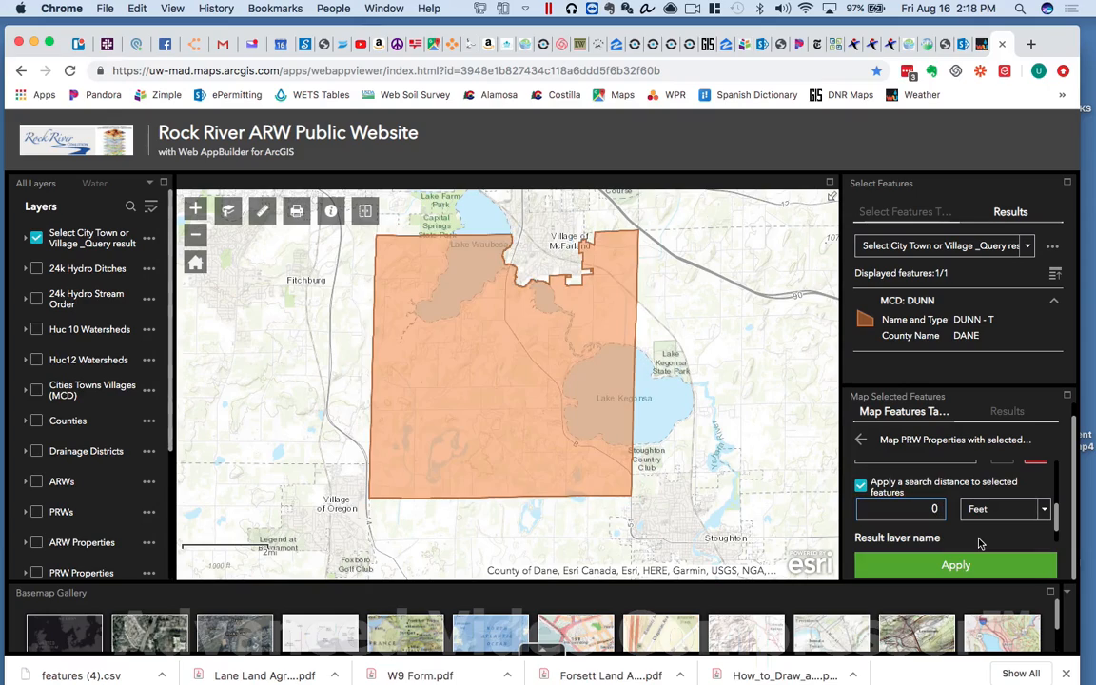
scroll(979, 543, down, 1)
click(952, 567)
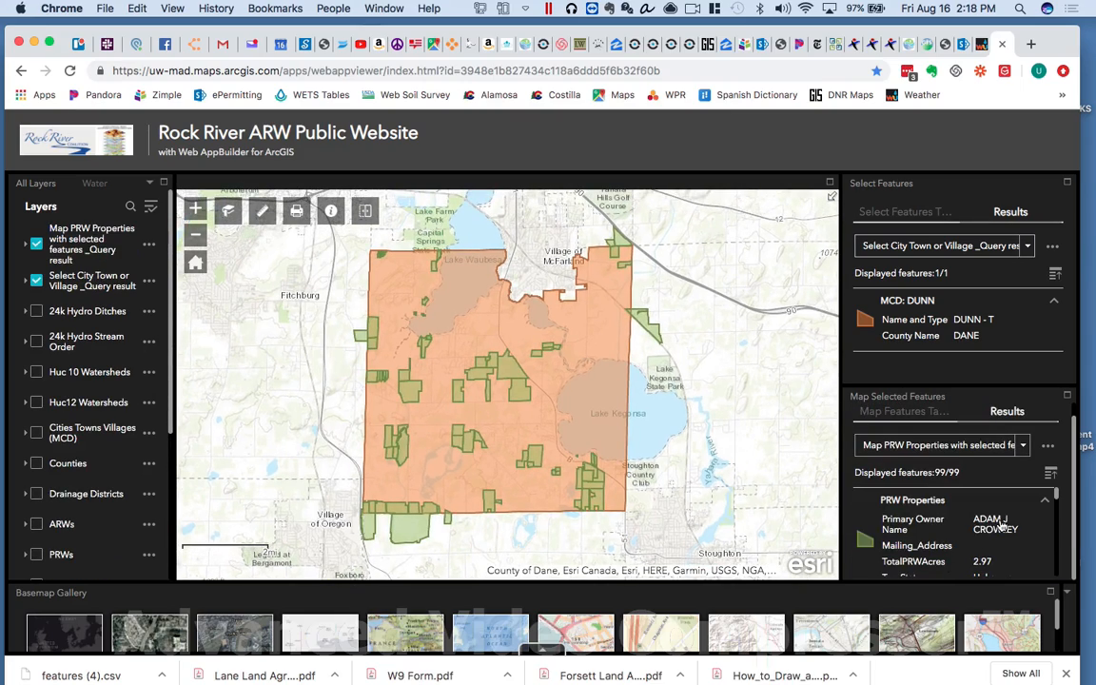
Step: Browse the PRW Properties owner records and export the results to a CSV file
scroll(951, 562, down, 3)
scroll(1000, 525, down, 5)
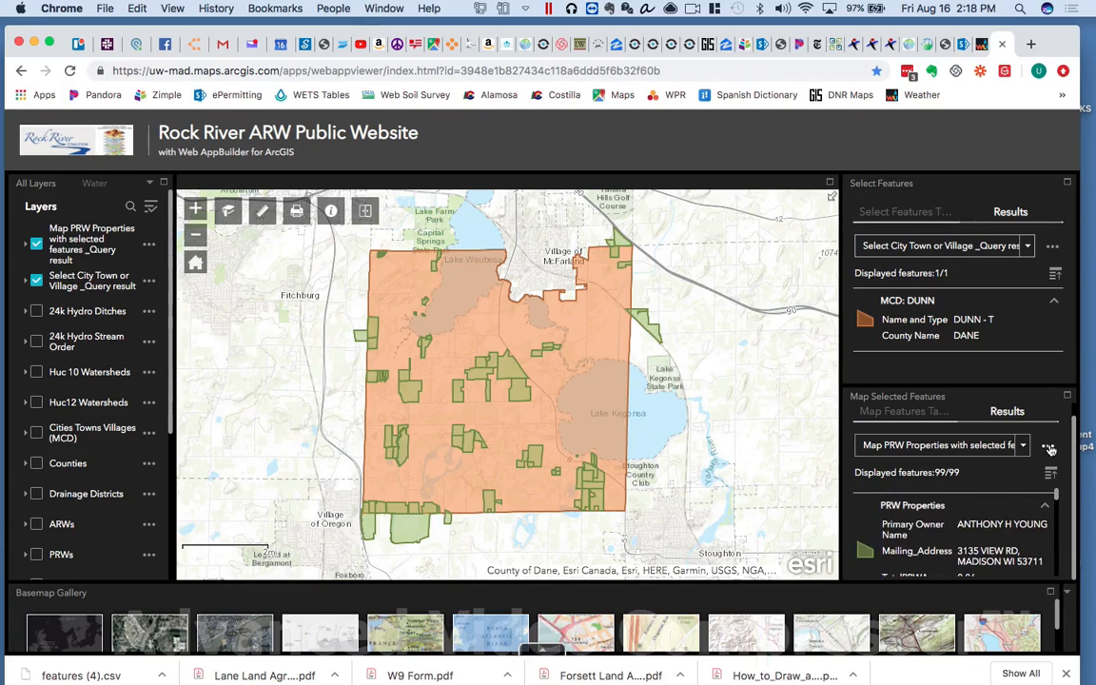
click(1049, 448)
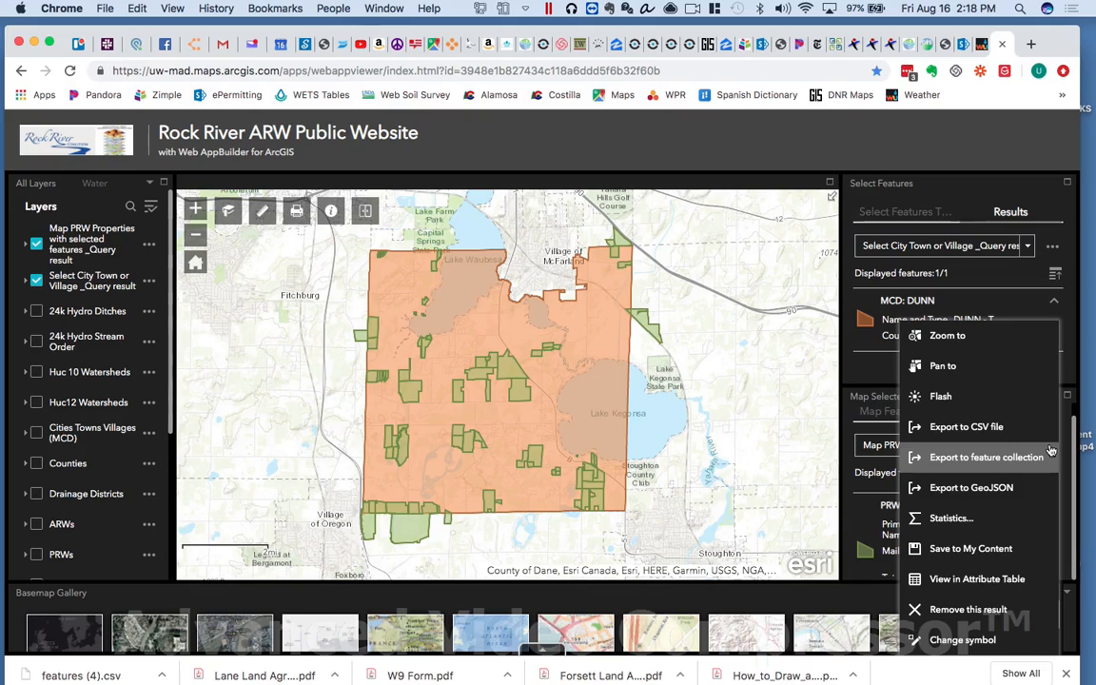
click(965, 426)
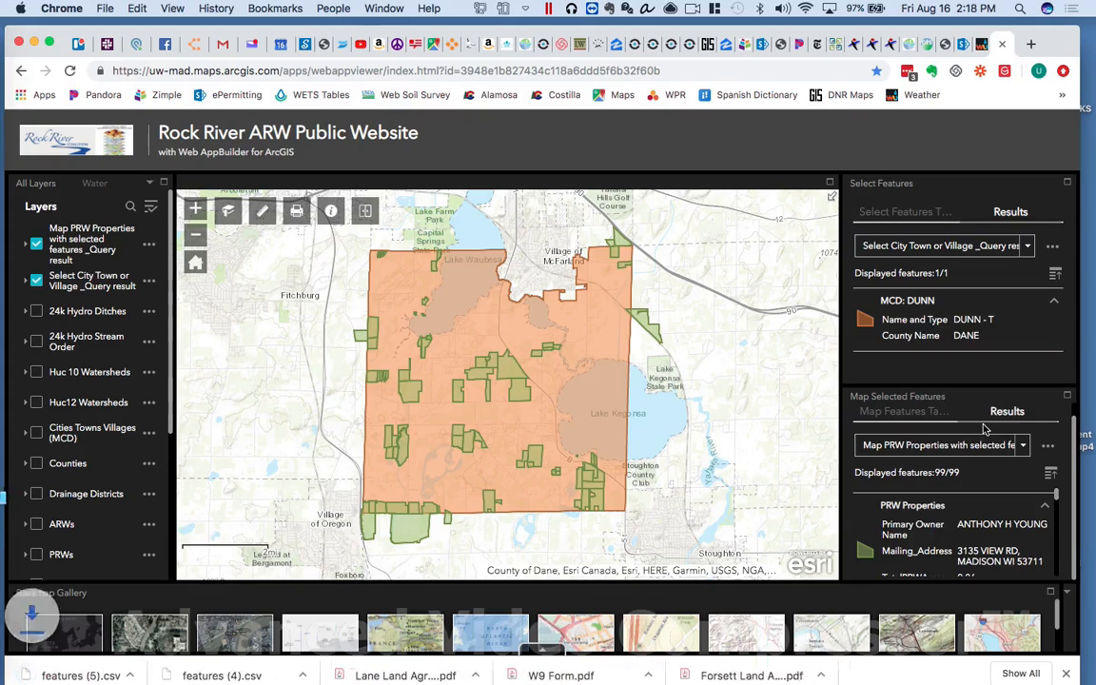
Step: Review features (5).csv in Excel with the Primary Owner Name and Mailing_Address columns widened, and close it without saving
click(105, 675)
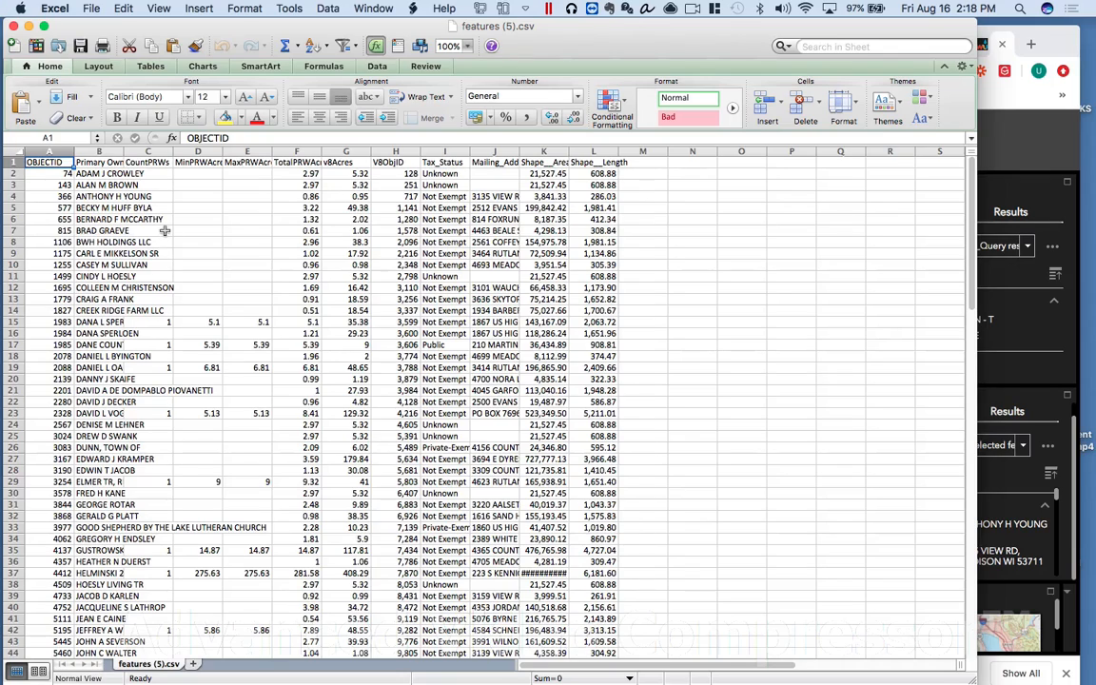
drag(125, 153, 207, 153)
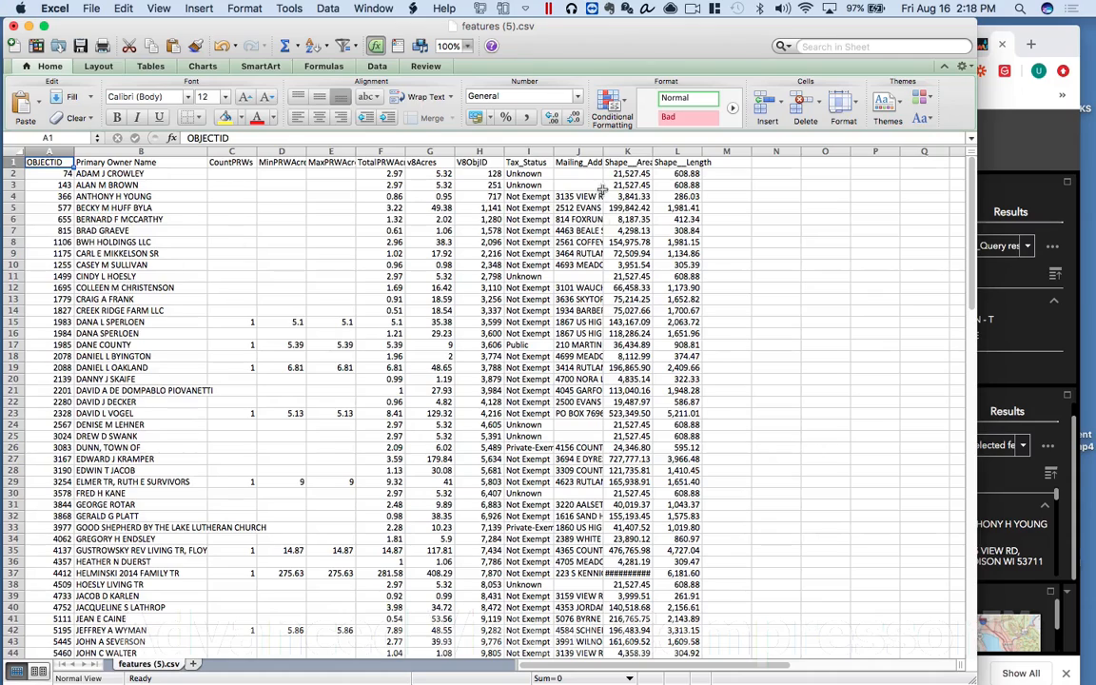
drag(544, 154, 800, 159)
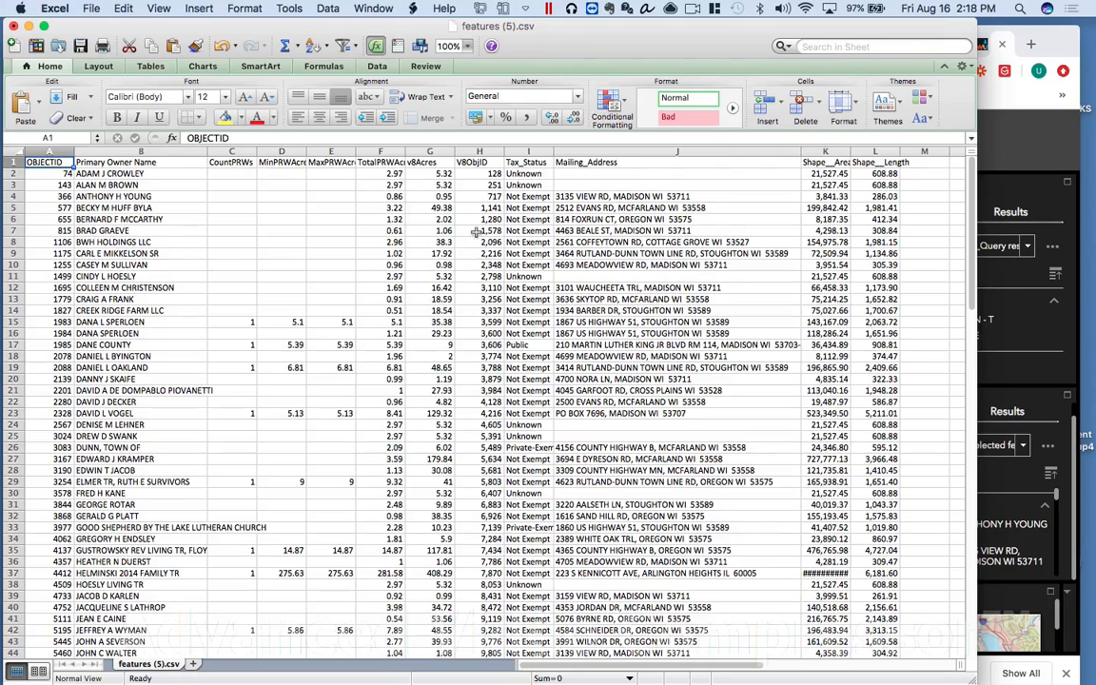
click(12, 26)
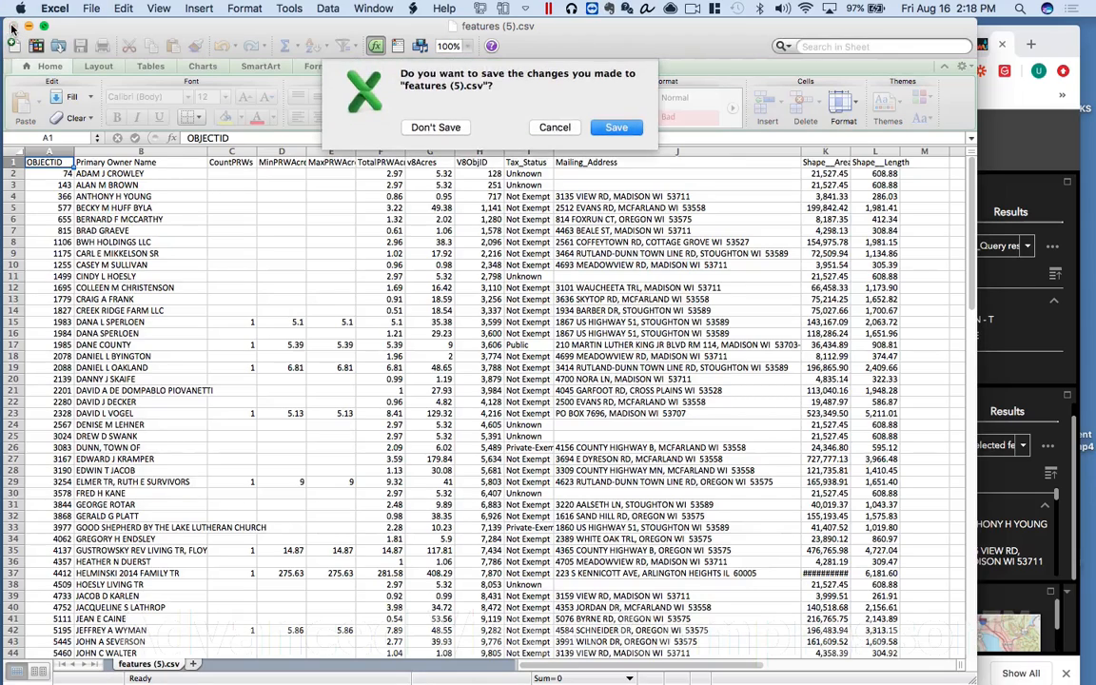
click(435, 127)
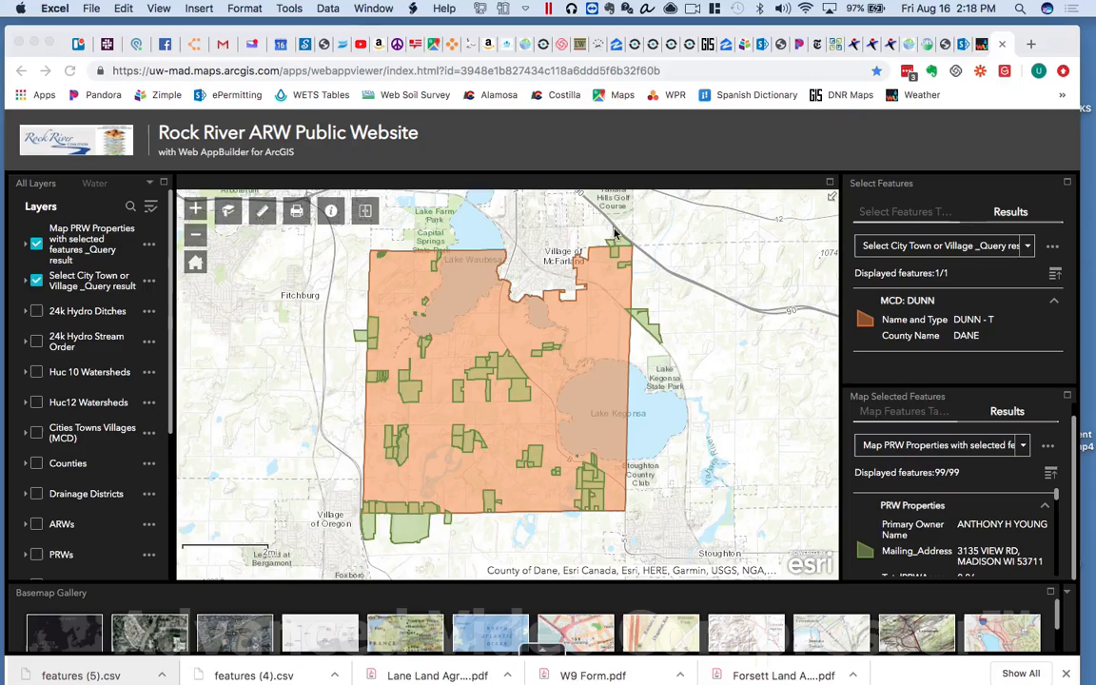
Step: Remove the Map PRW Properties query result and the Select City Town or Village query result from the map
click(1050, 448)
click(1050, 448)
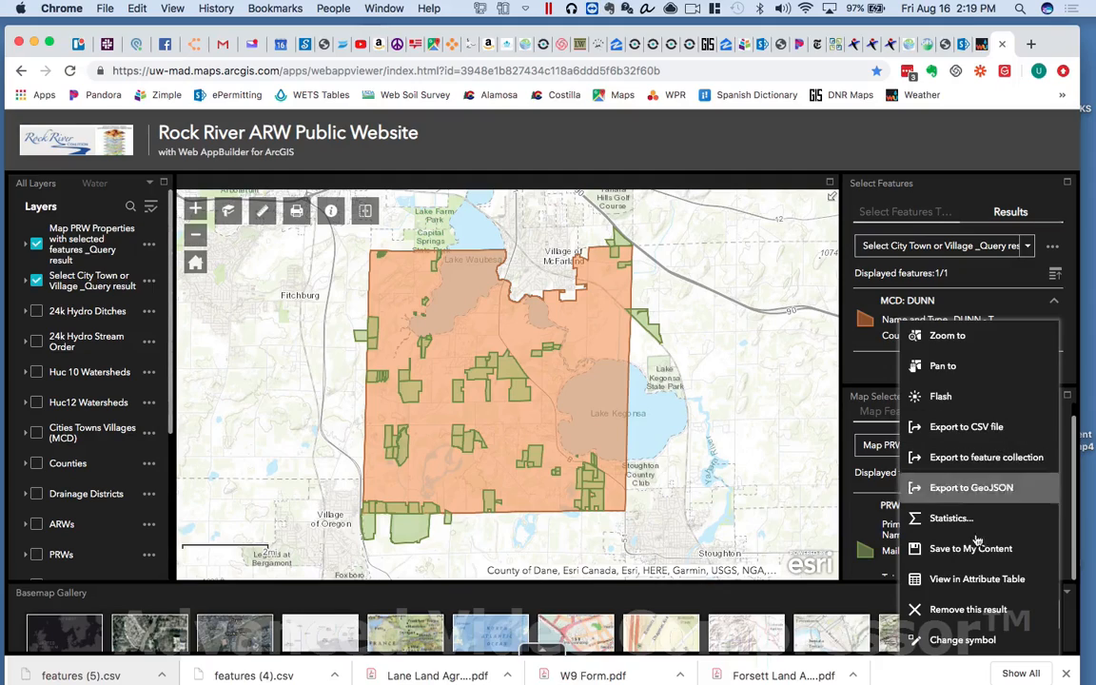
click(977, 614)
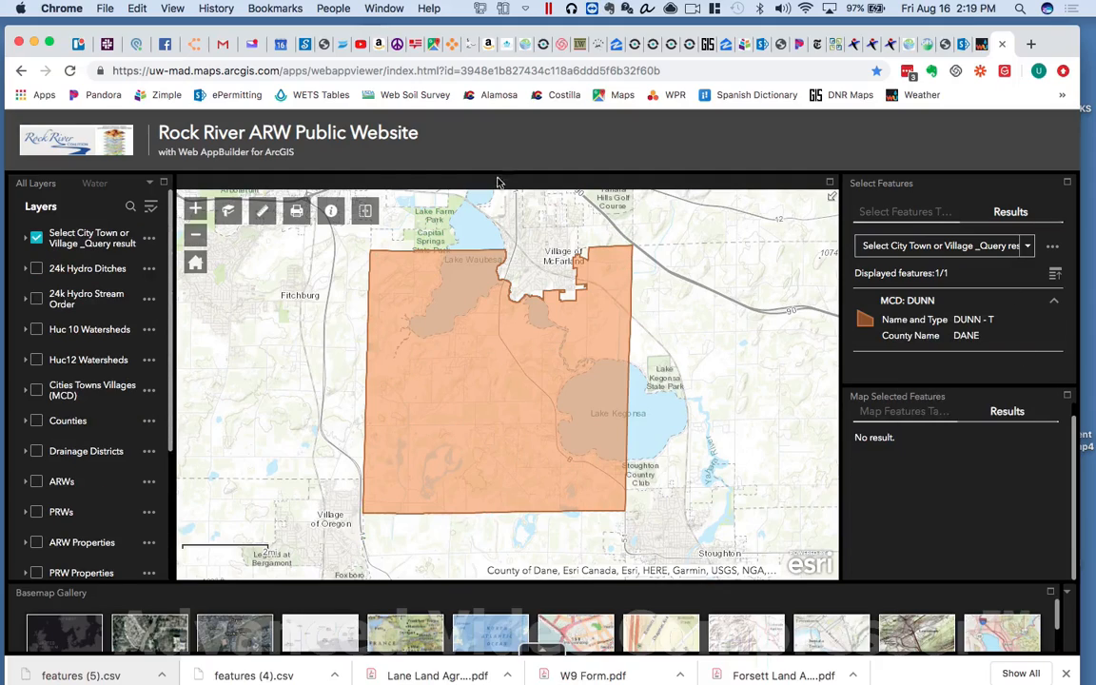
click(1052, 245)
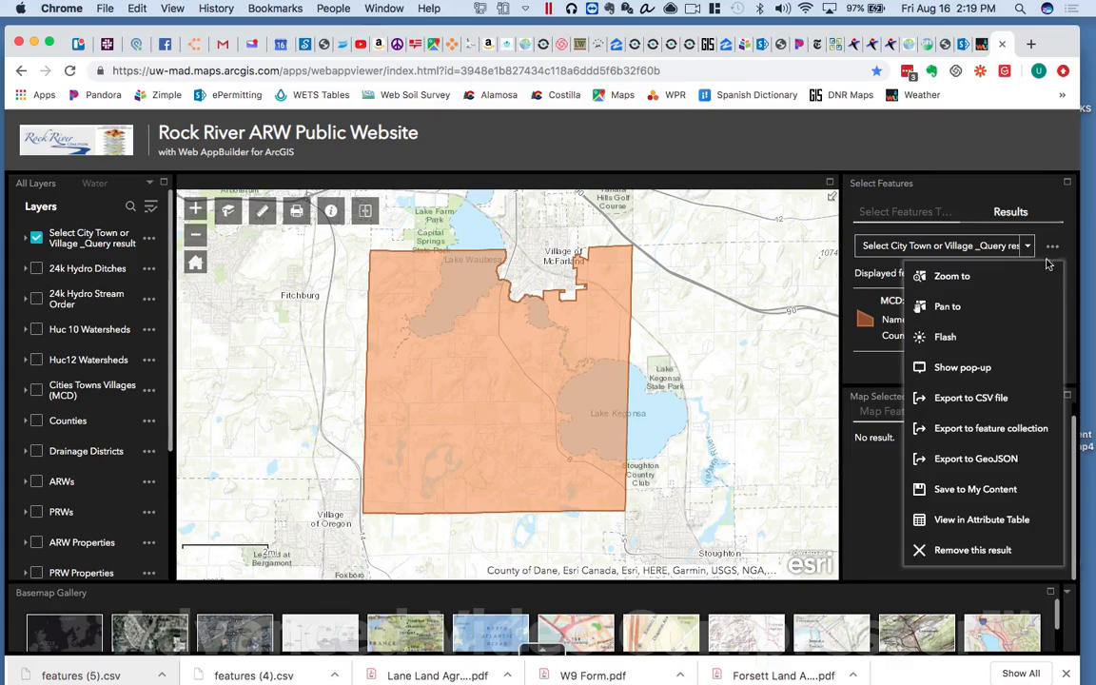
click(997, 550)
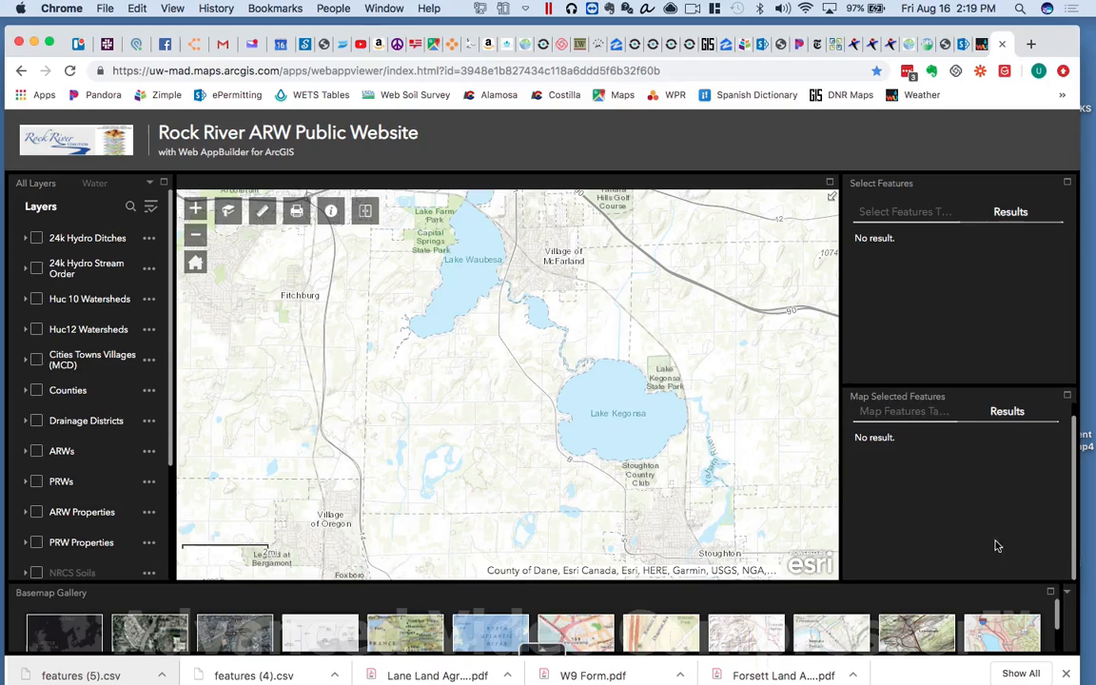
Step: Return both Map Selected Features and Select Features to their lists of available queries
click(895, 411)
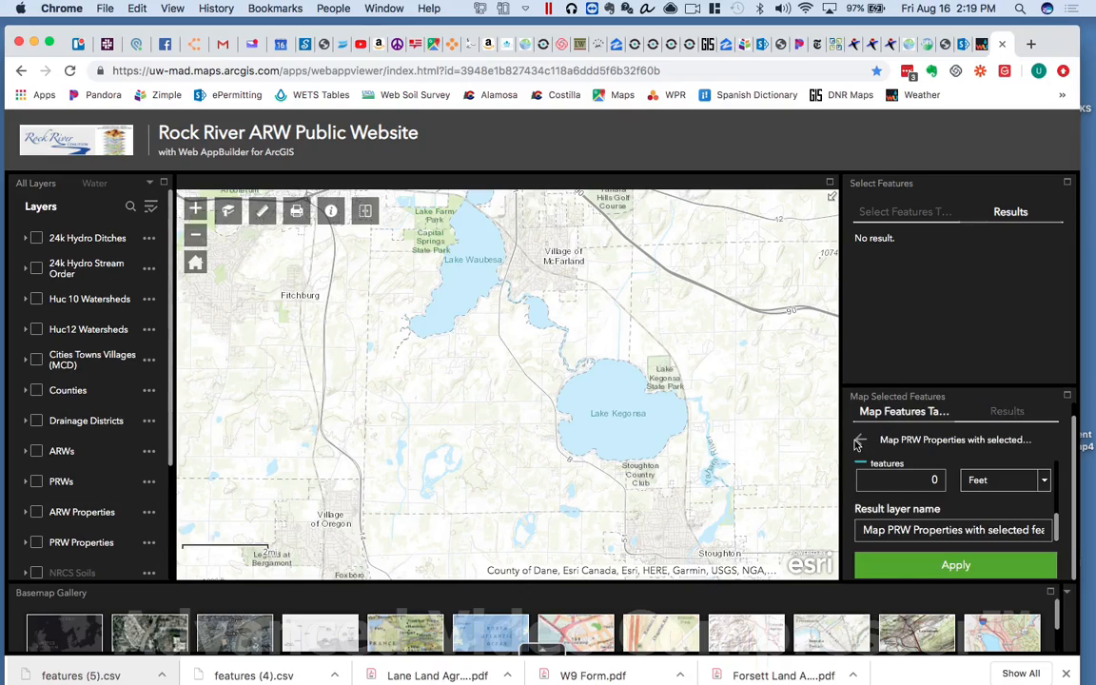
click(860, 441)
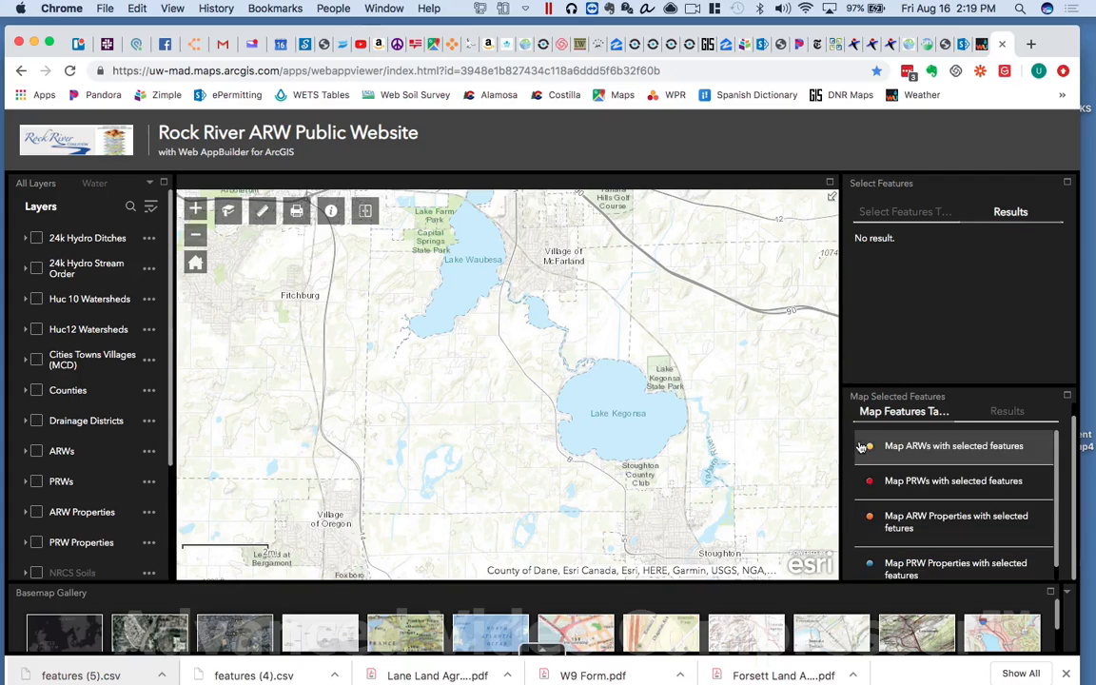
click(882, 215)
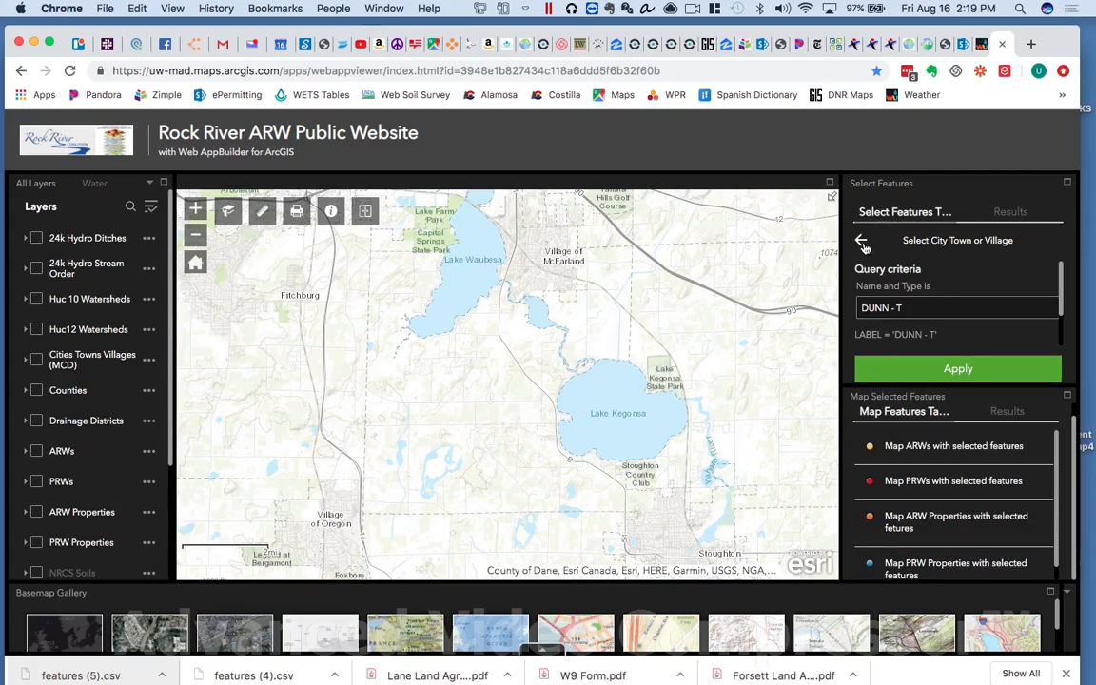
click(860, 240)
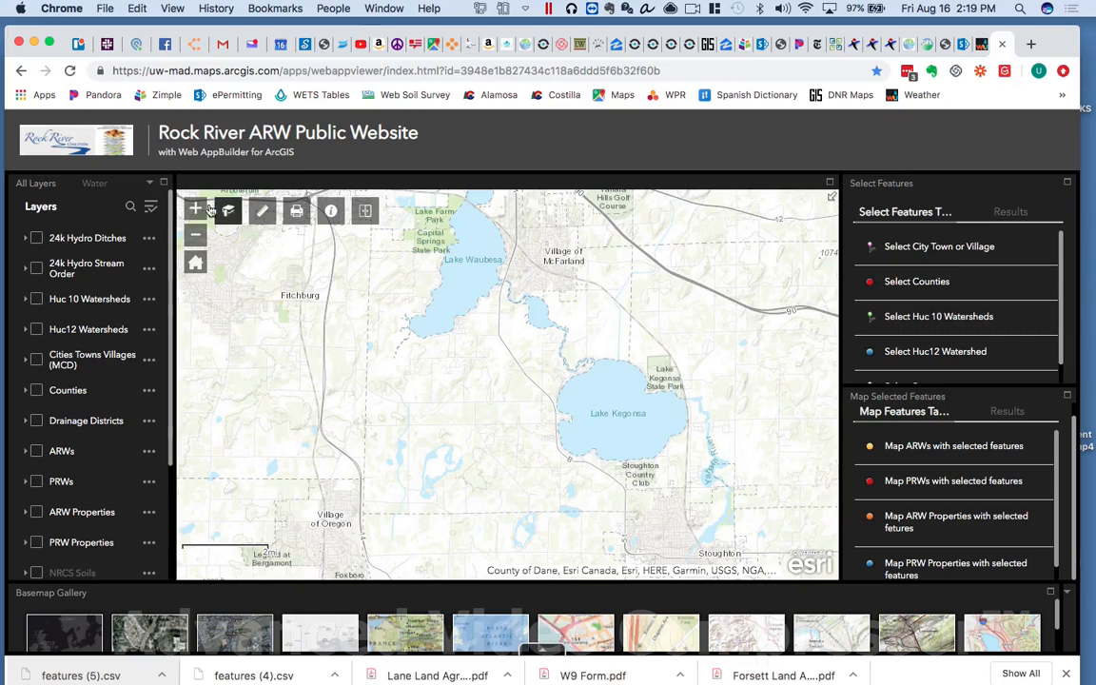
Step: Show the Huc12 Watersheds layer across the wider area around Madison, Watertown and Whitewater
click(194, 235)
click(193, 236)
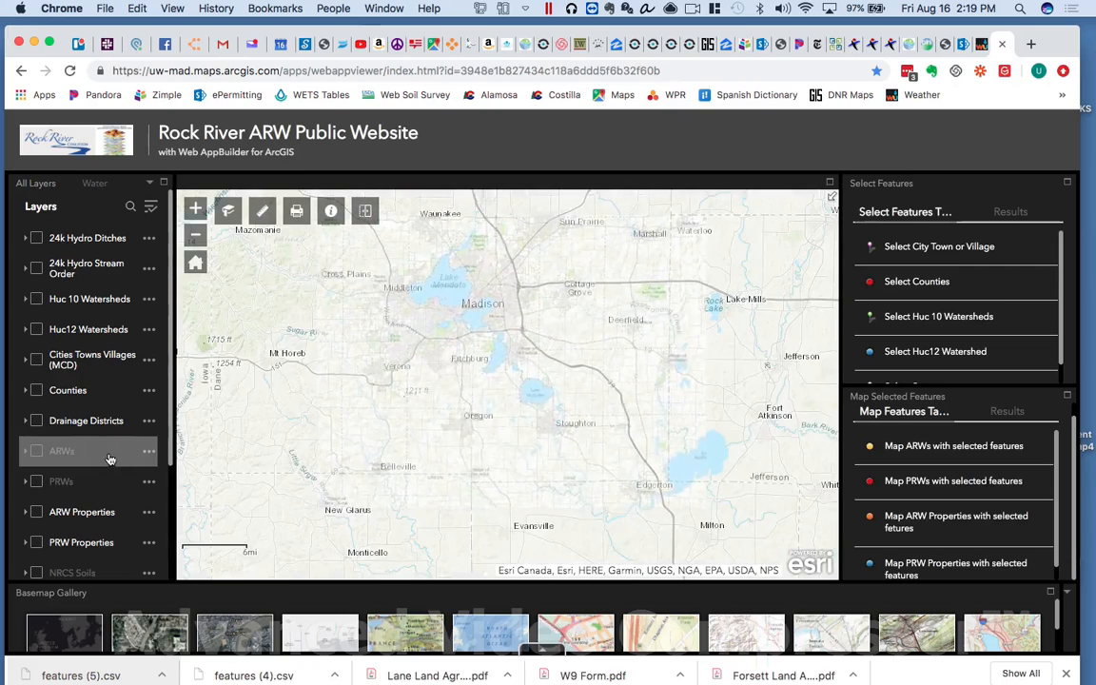
click(35, 330)
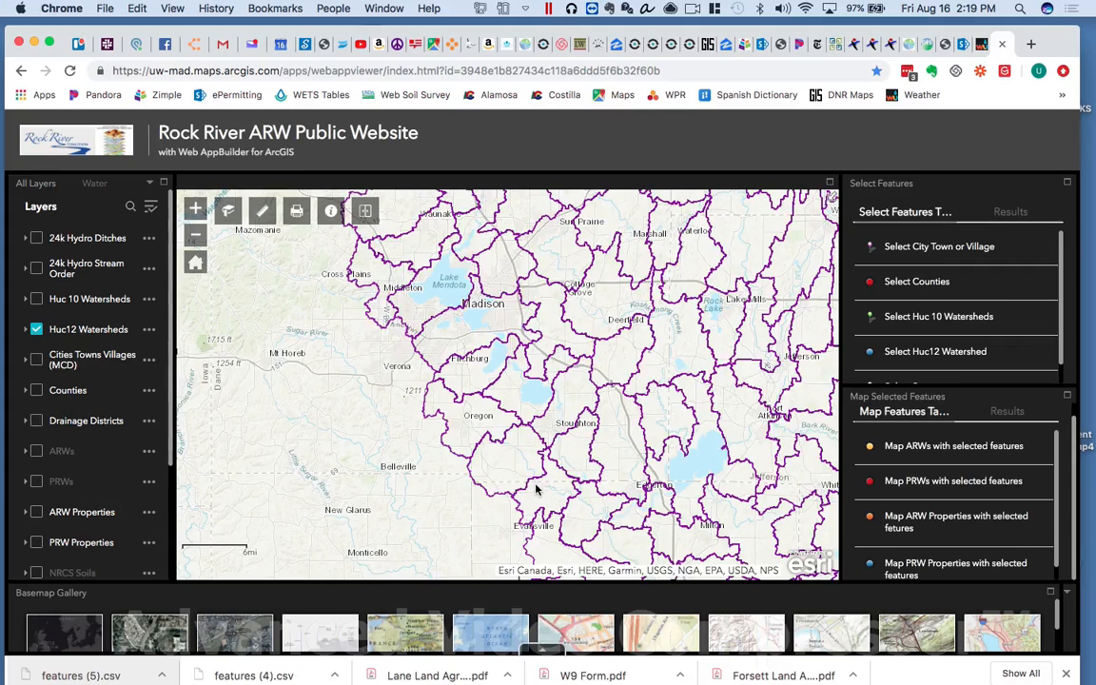
drag(693, 357, 594, 405)
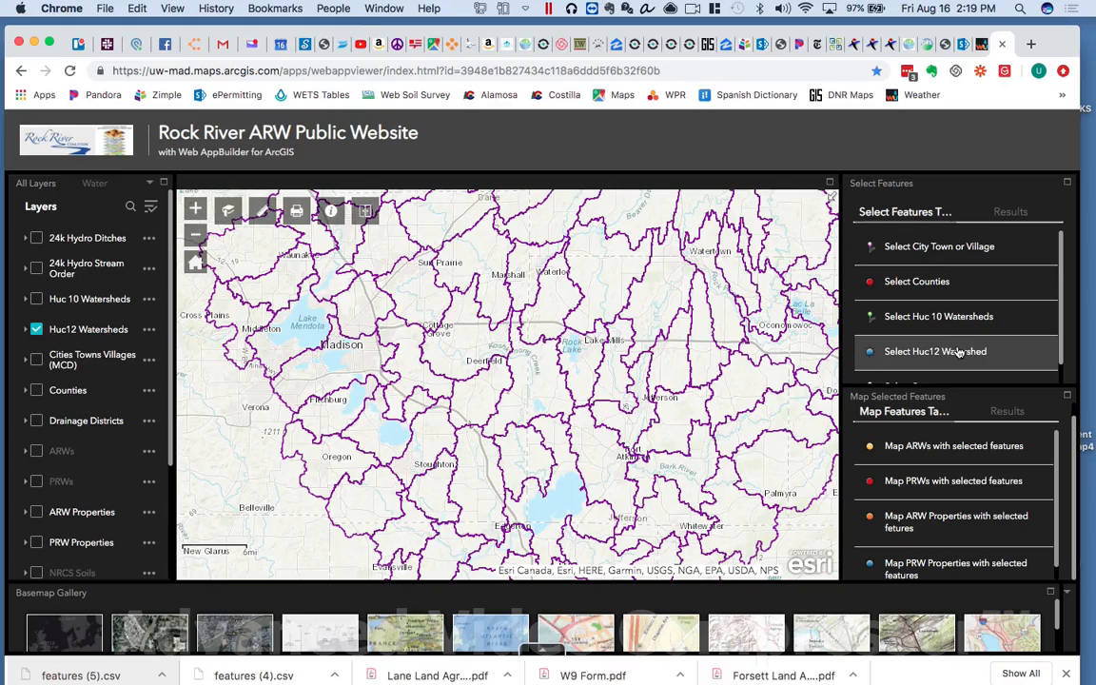
Step: Run the Select Huc12 Watershed query with a point placed in the Koshkonong Creek watershed, just northwest of Lake Koshkonong
click(958, 352)
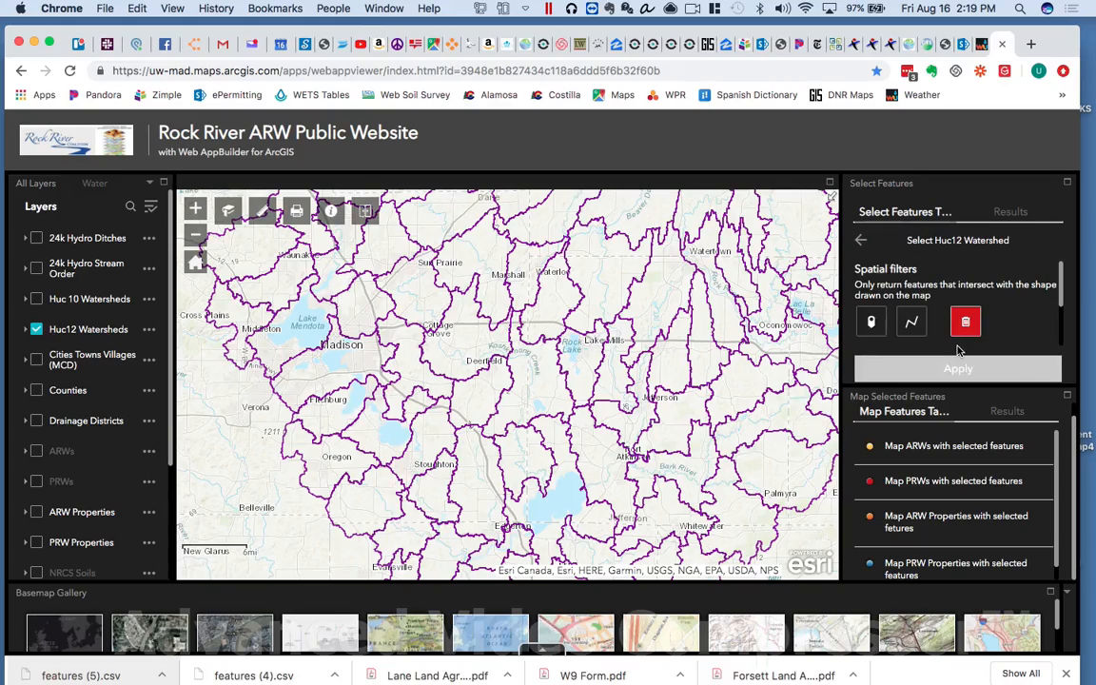
click(872, 322)
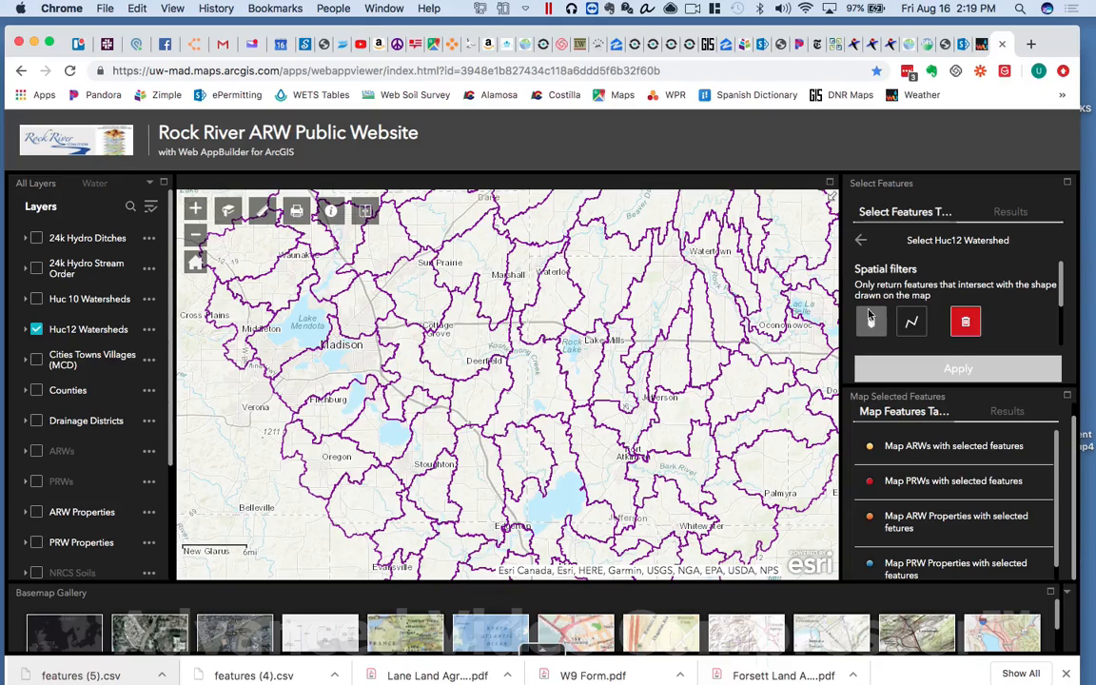
click(521, 461)
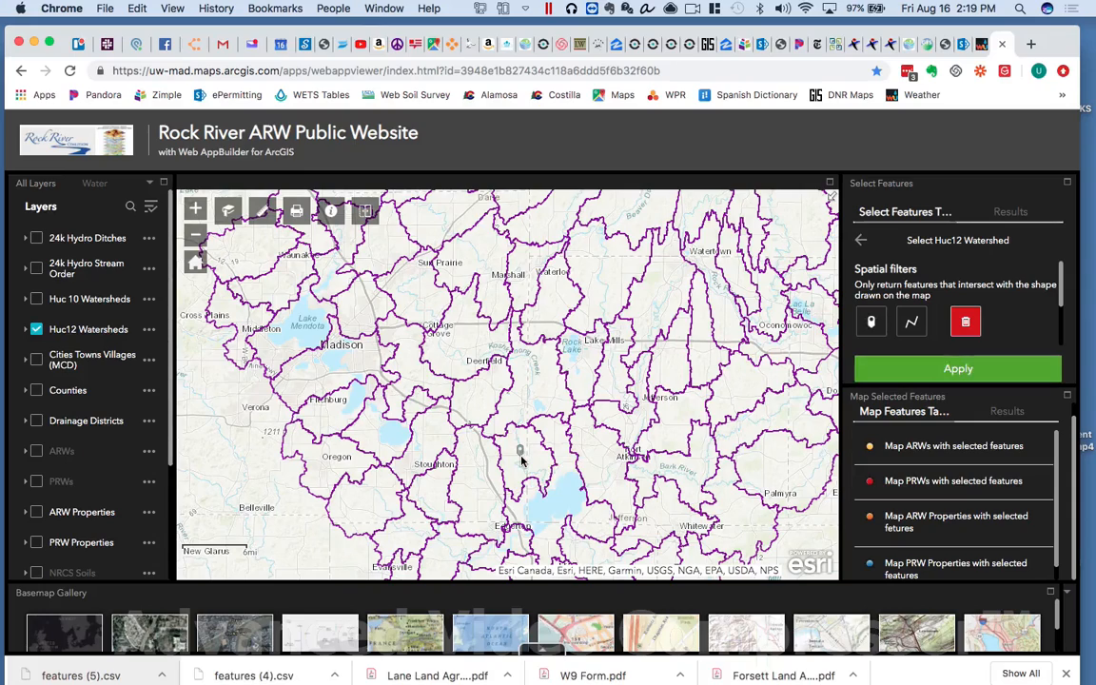
click(954, 370)
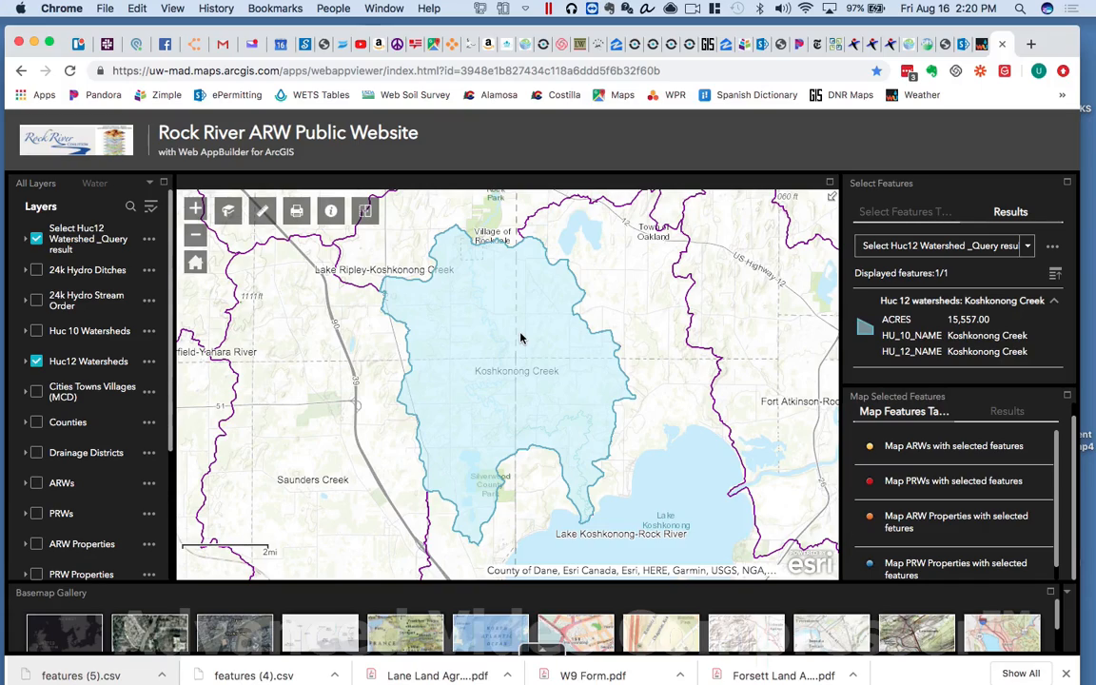
mouse_move(4, 47)
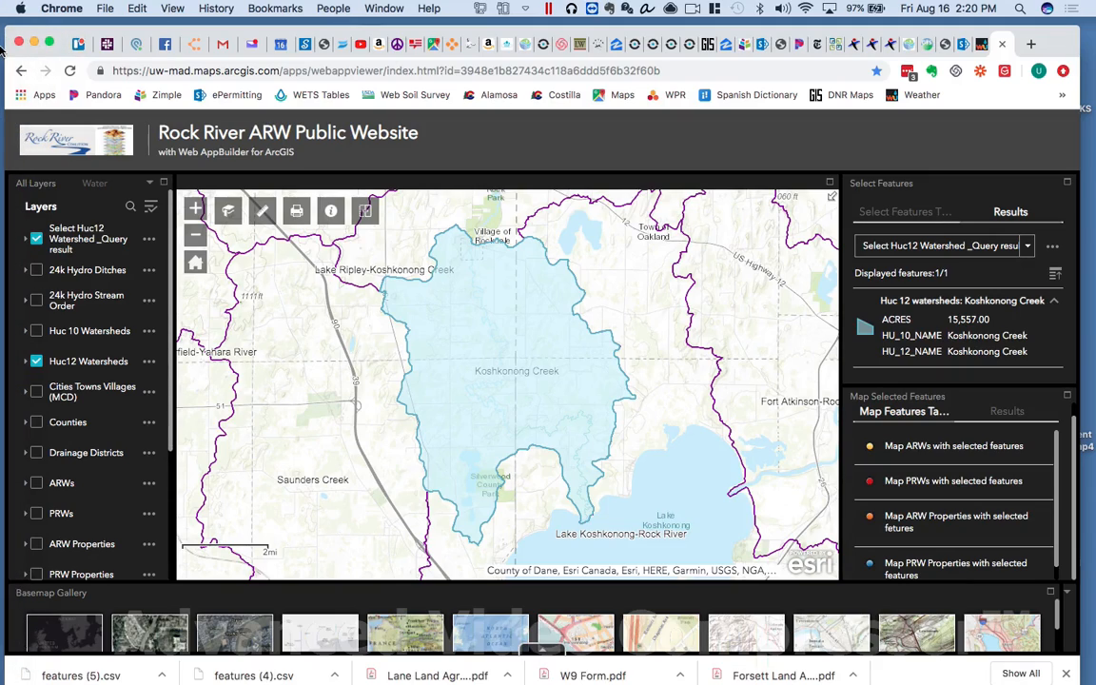
click(13, 101)
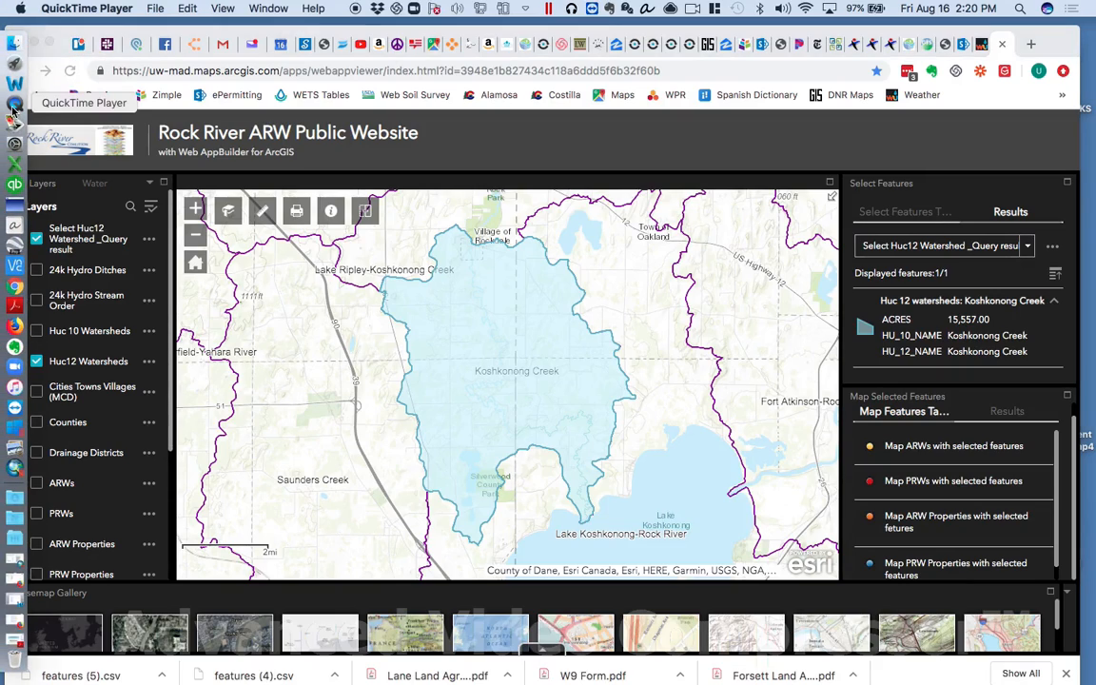